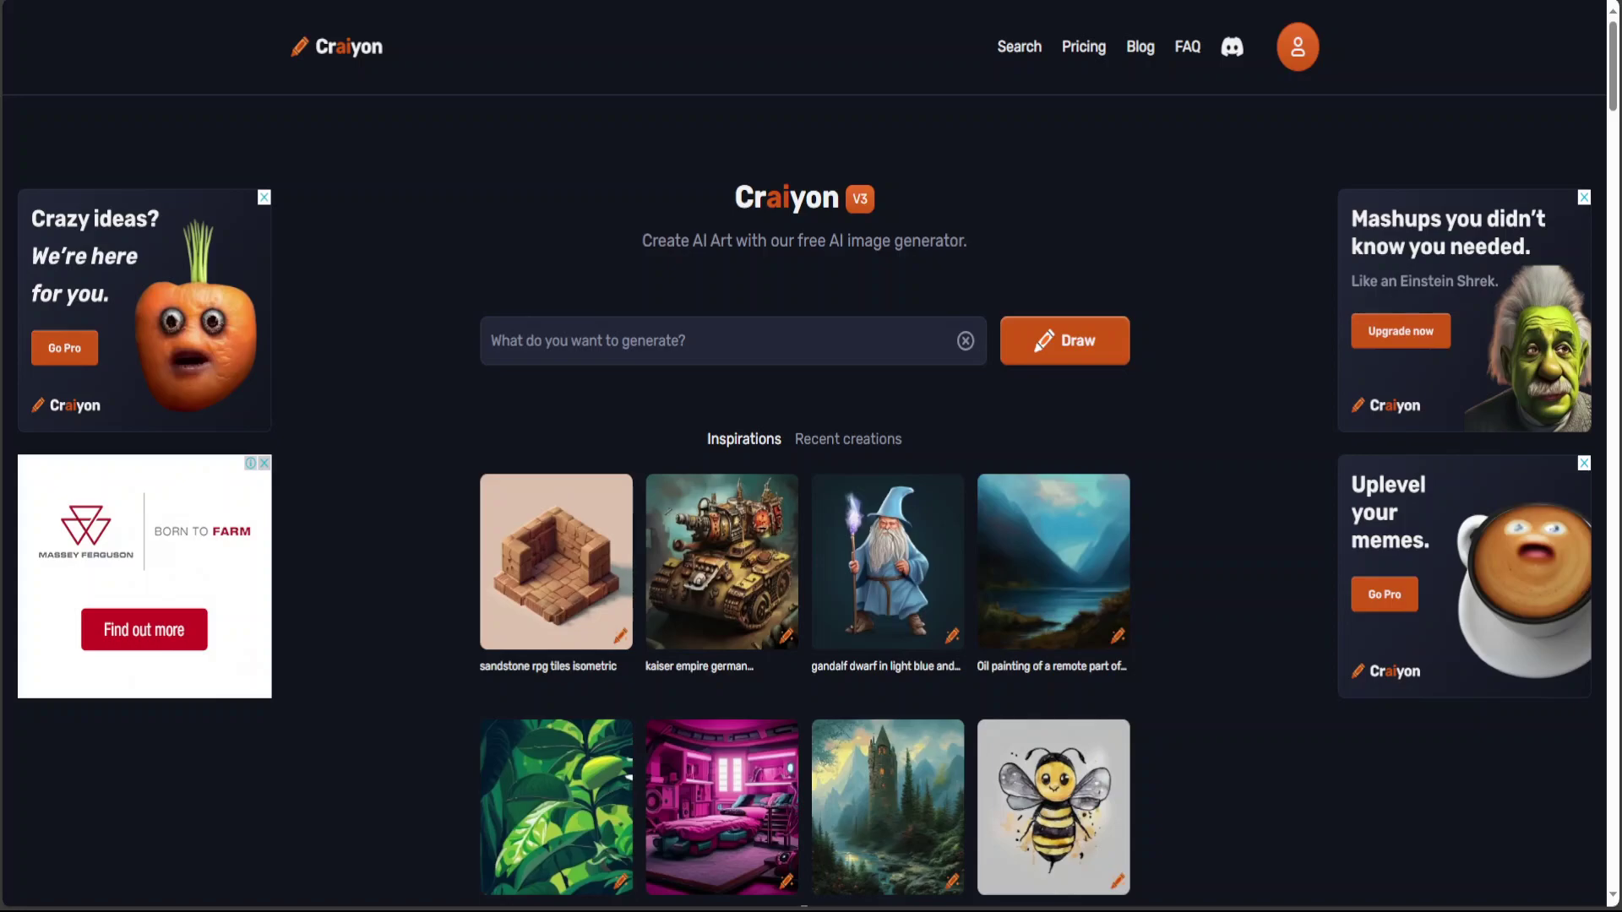
Step: Generate Art-style images for the prompt 'Picasso drawing a cathedral with modern touch'
{"action": "left_click", "coordinate": [739, 346]}
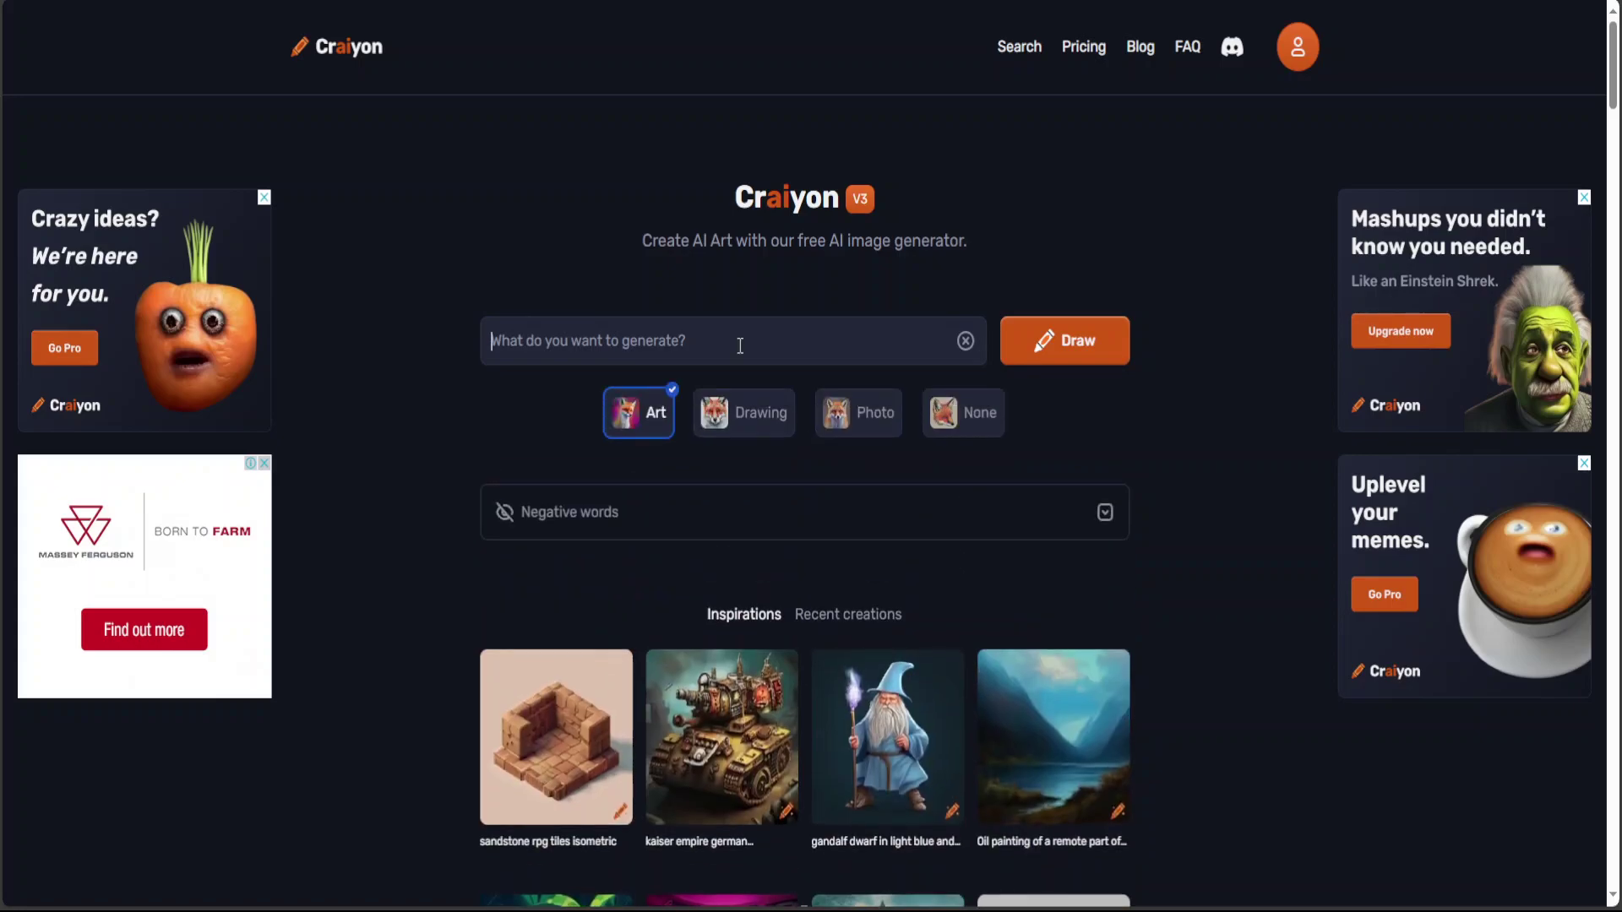
{"action": "type", "text": "Pi"}
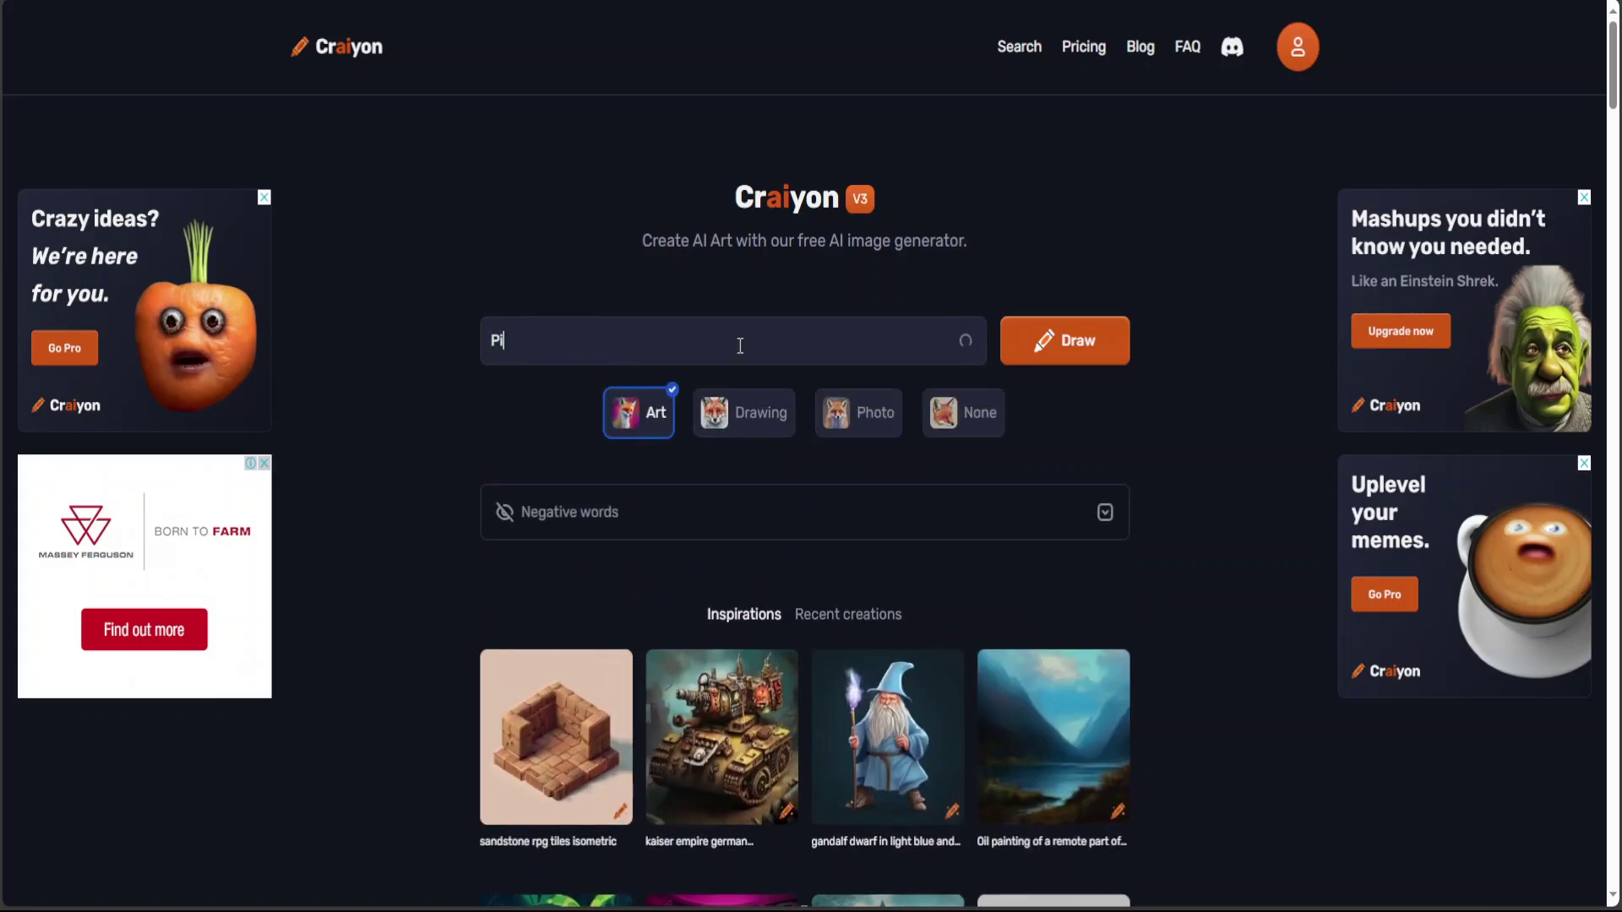
{"action": "type", "text": "casso drawing a cath"}
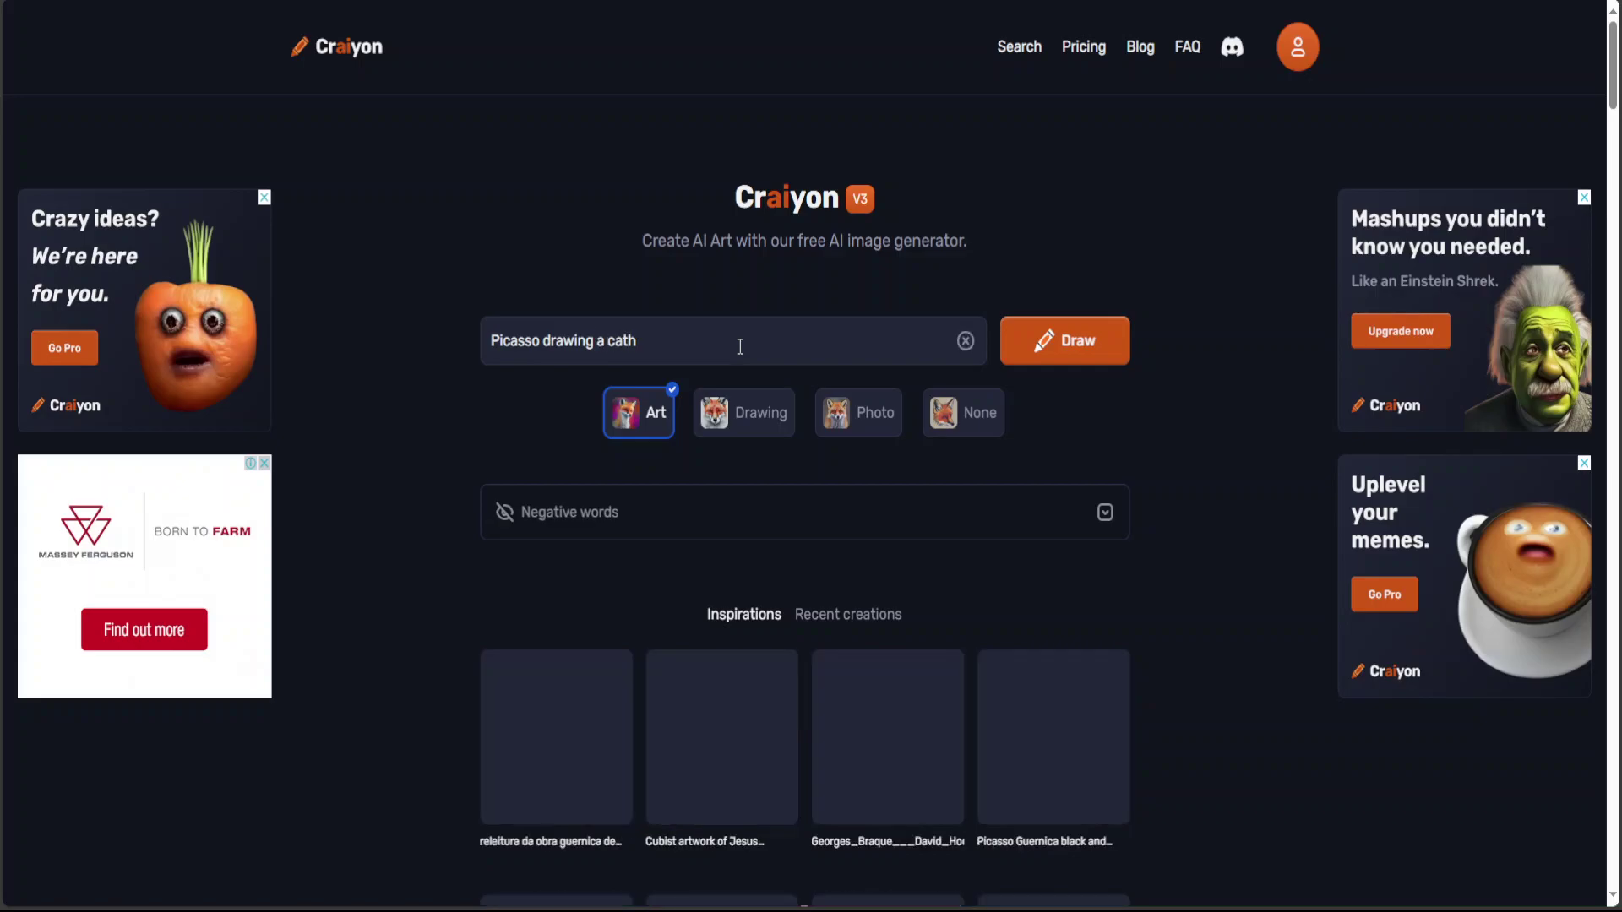
{"action": "type", "text": "edral "}
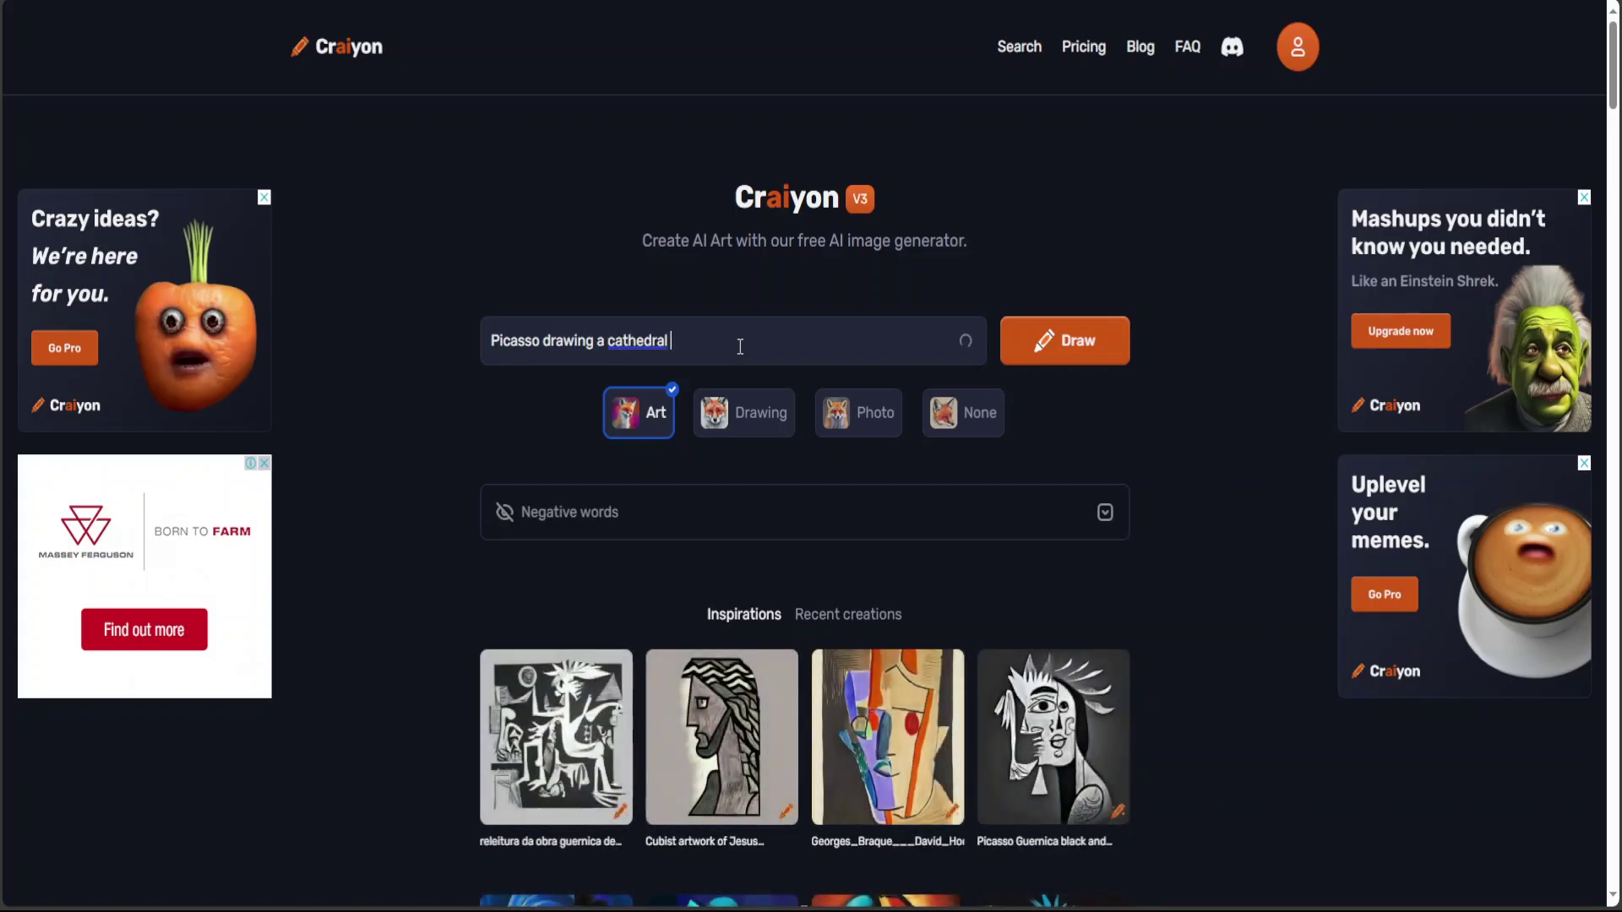
{"action": "type", "text": "with modern touch"}
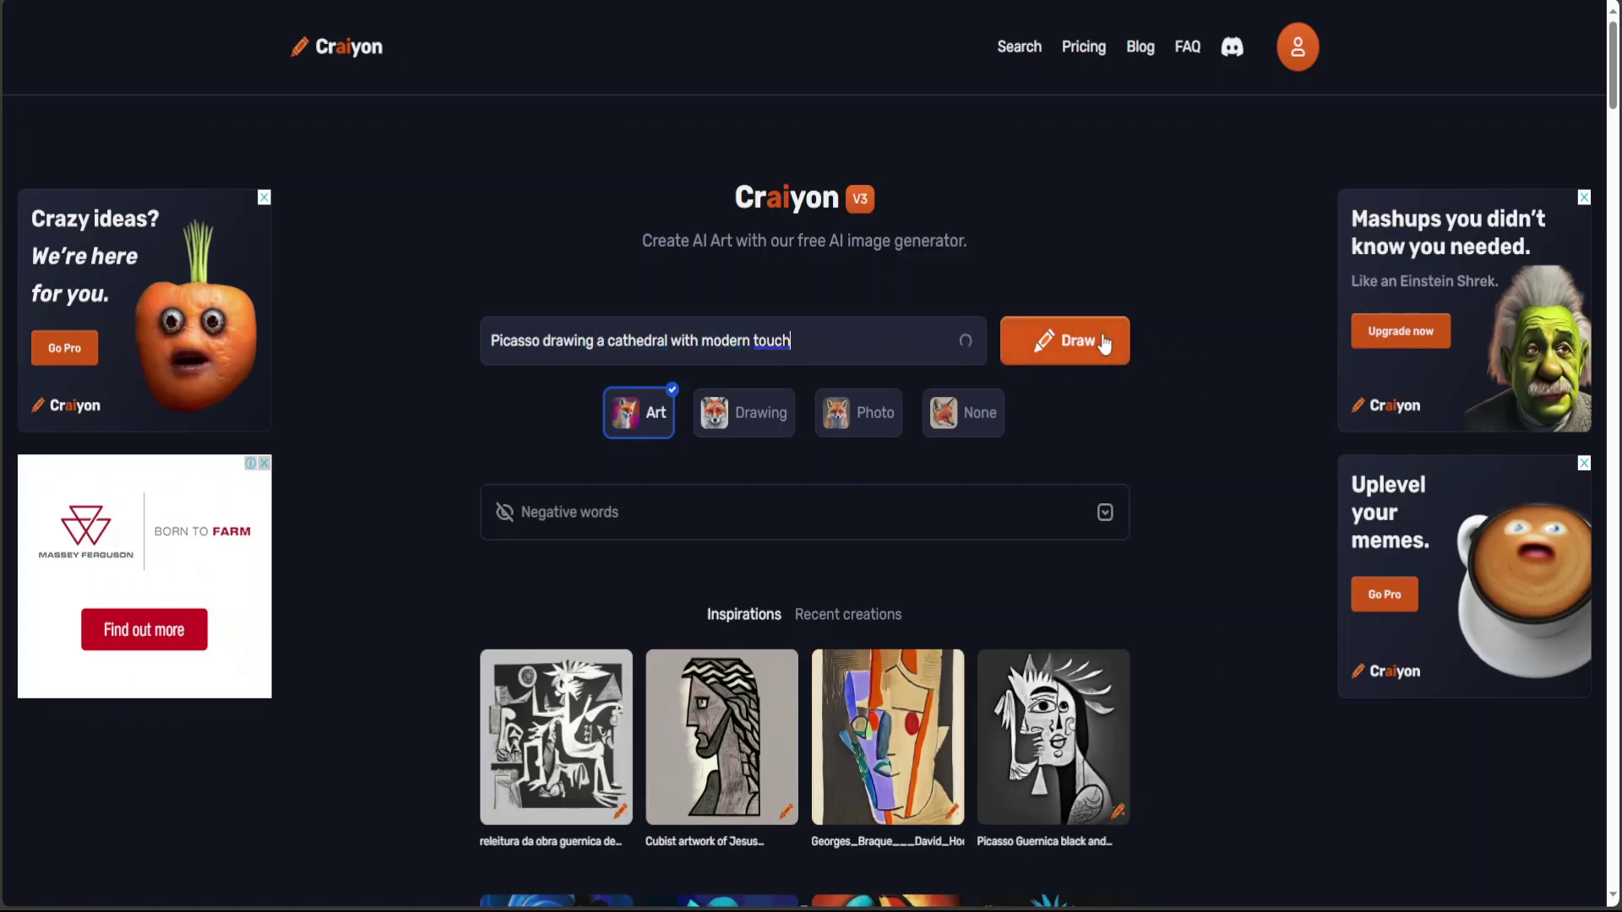
{"action": "left_click", "coordinate": [1104, 342]}
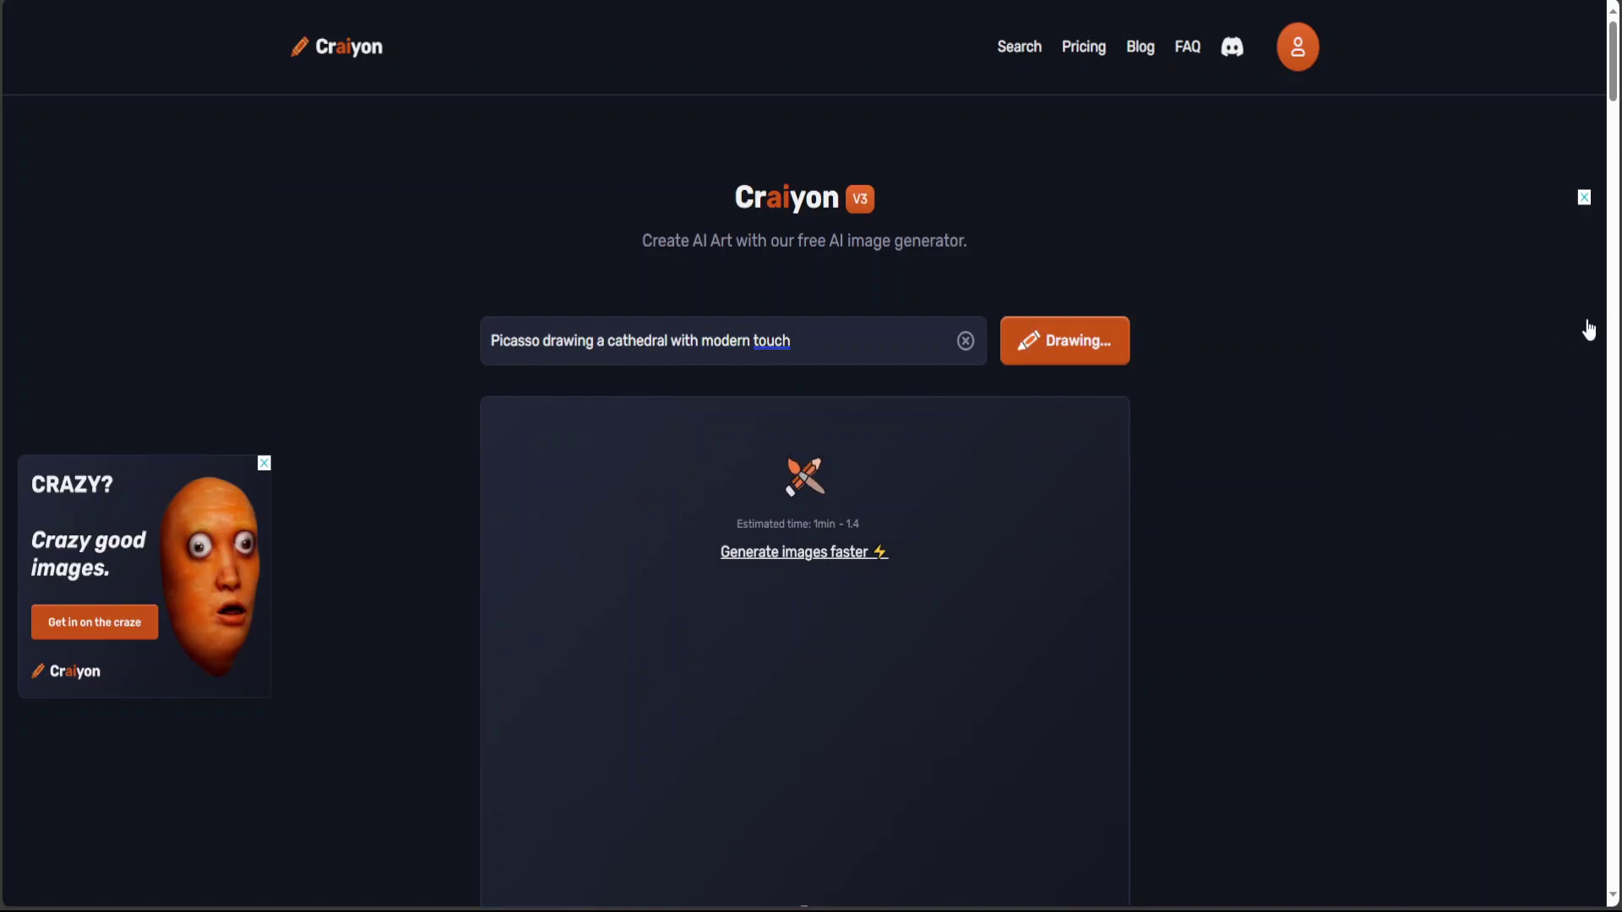
Step: Play the prompt-tip video below while the cathedral images are generating
{"action": "scroll", "coordinate": [1613, 101], "scroll_direction": "down", "scroll_amount": 3}
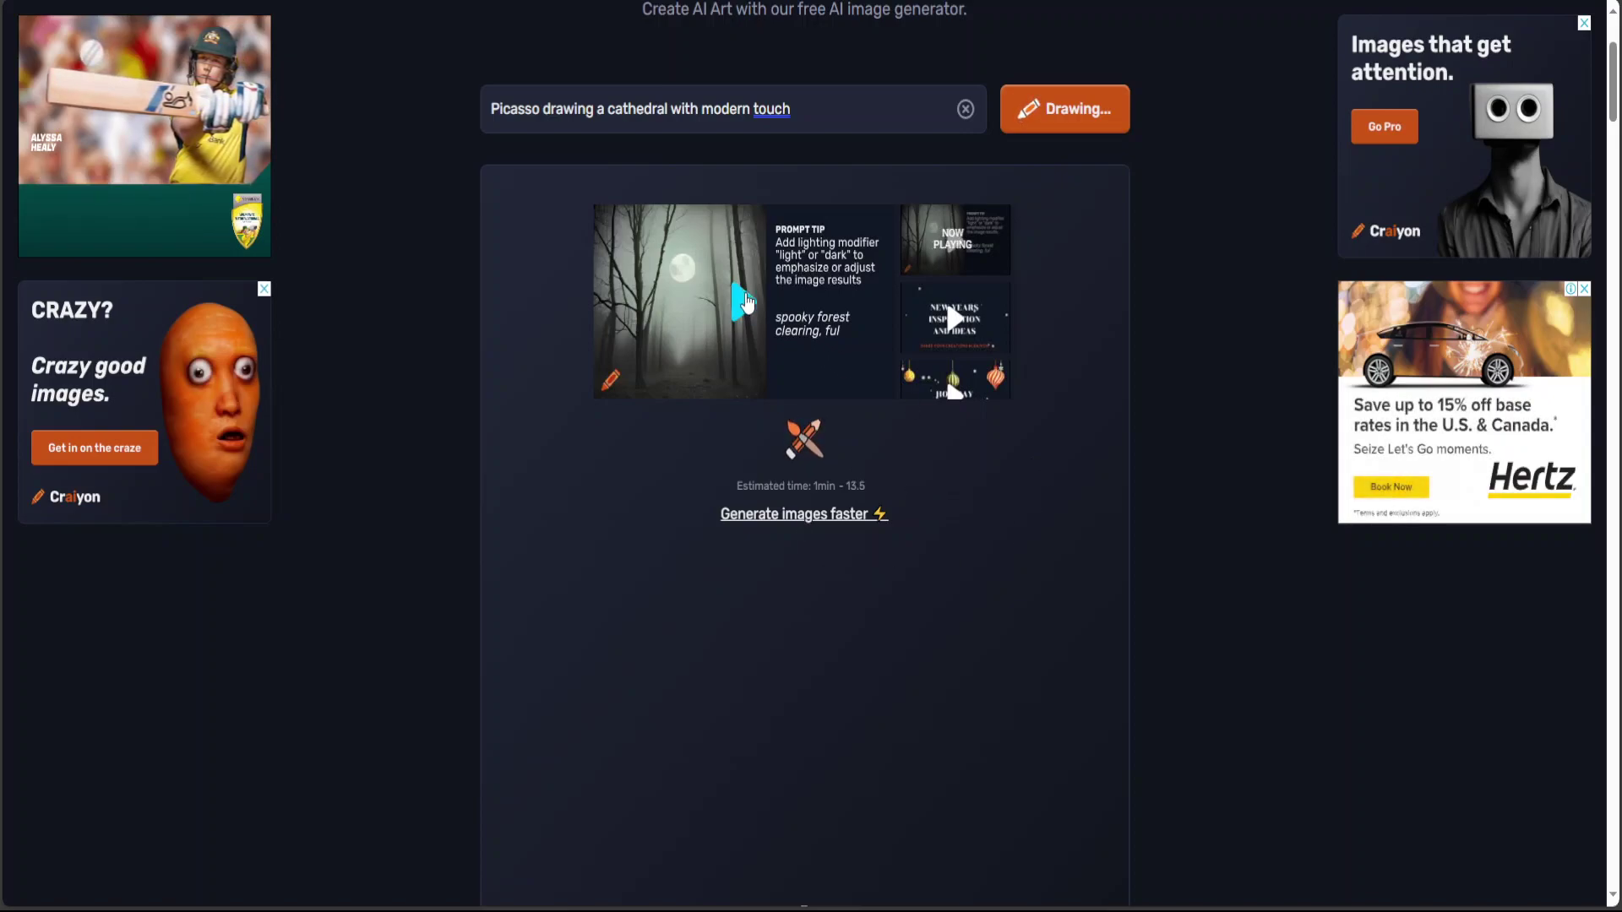
{"action": "left_click", "coordinate": [745, 302]}
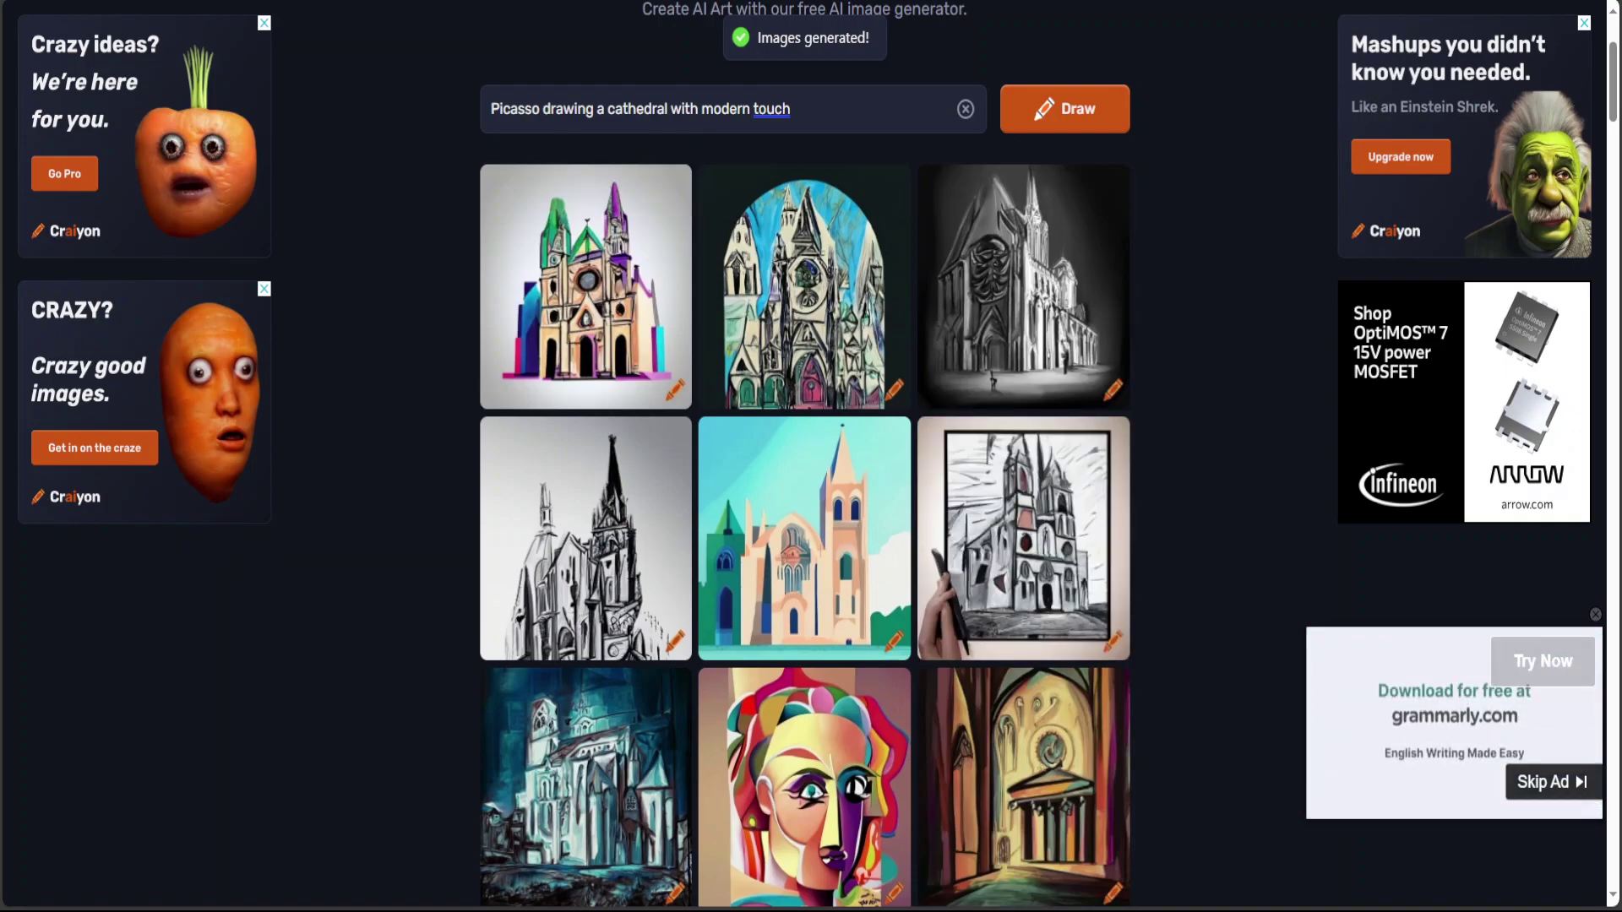
Step: Look through the nine cathedral images, then return to the top and select the old prompt text
{"action": "scroll", "coordinate": [1613, 98], "scroll_direction": "down", "scroll_amount": 2}
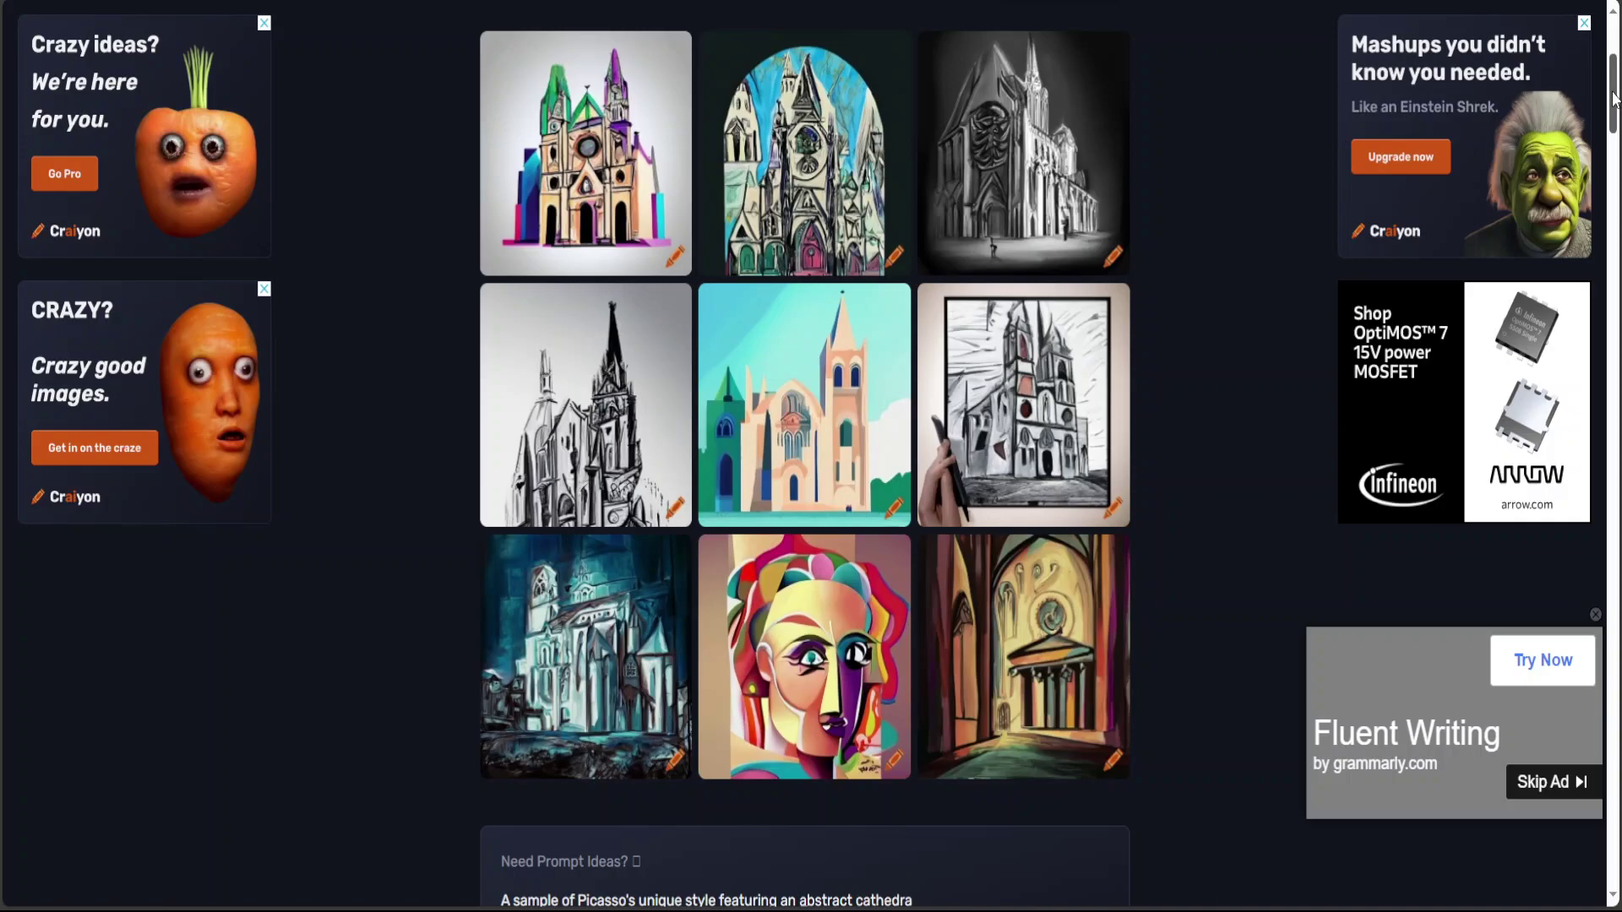
{"action": "scroll", "coordinate": [1613, 97], "scroll_direction": "up", "scroll_amount": 1}
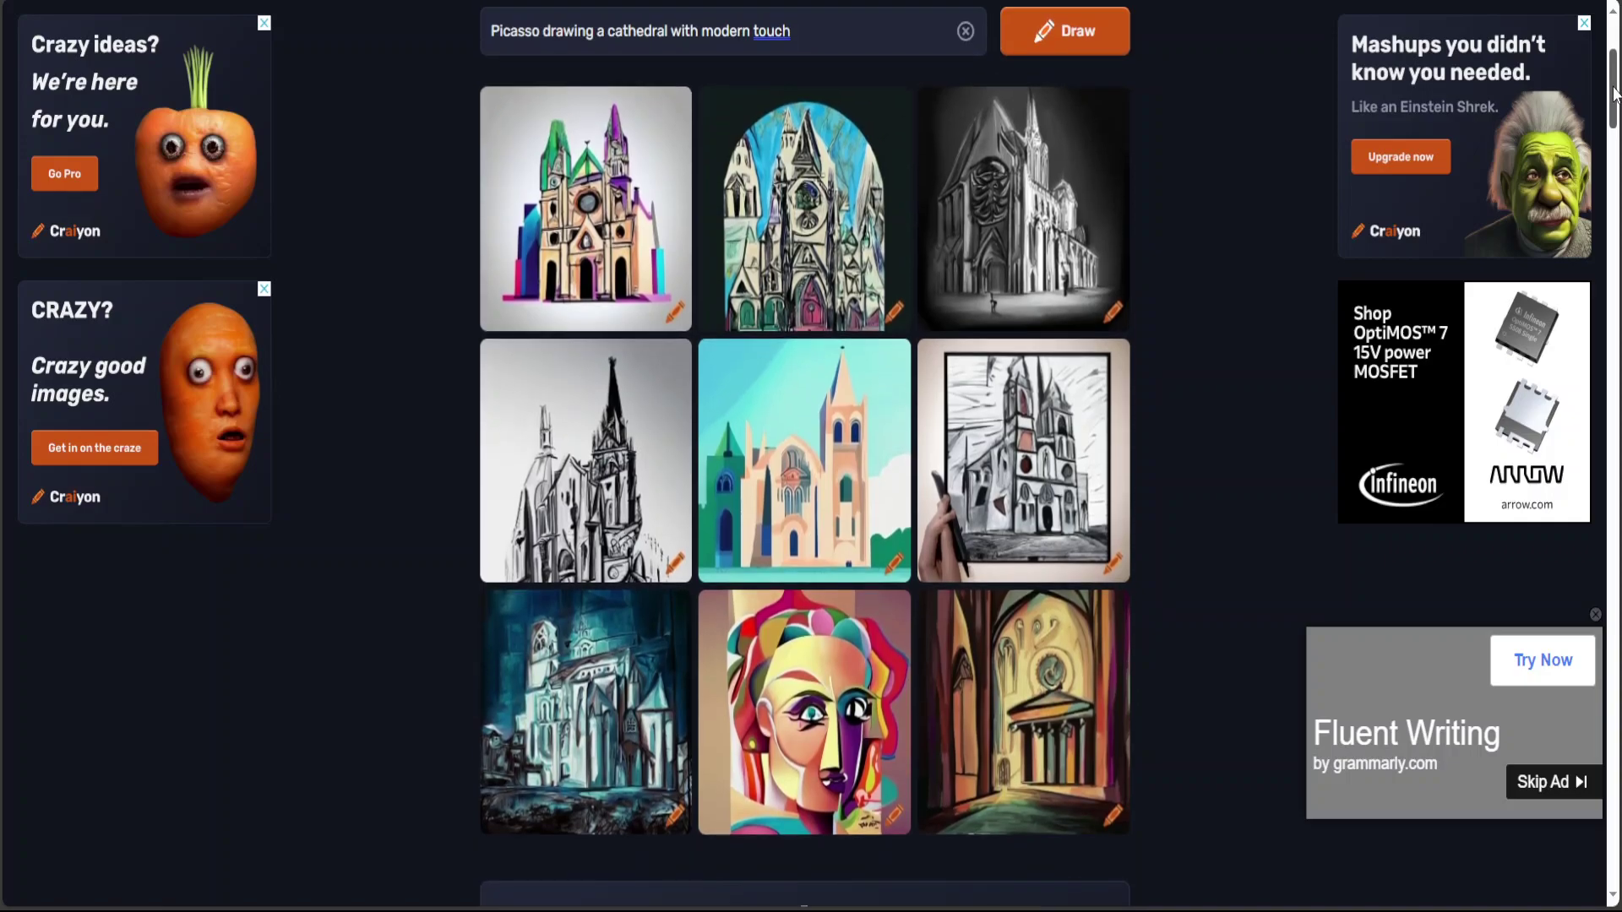
{"action": "left_click_drag", "start_coordinate": [1614, 93], "coordinate": [1613, 101]}
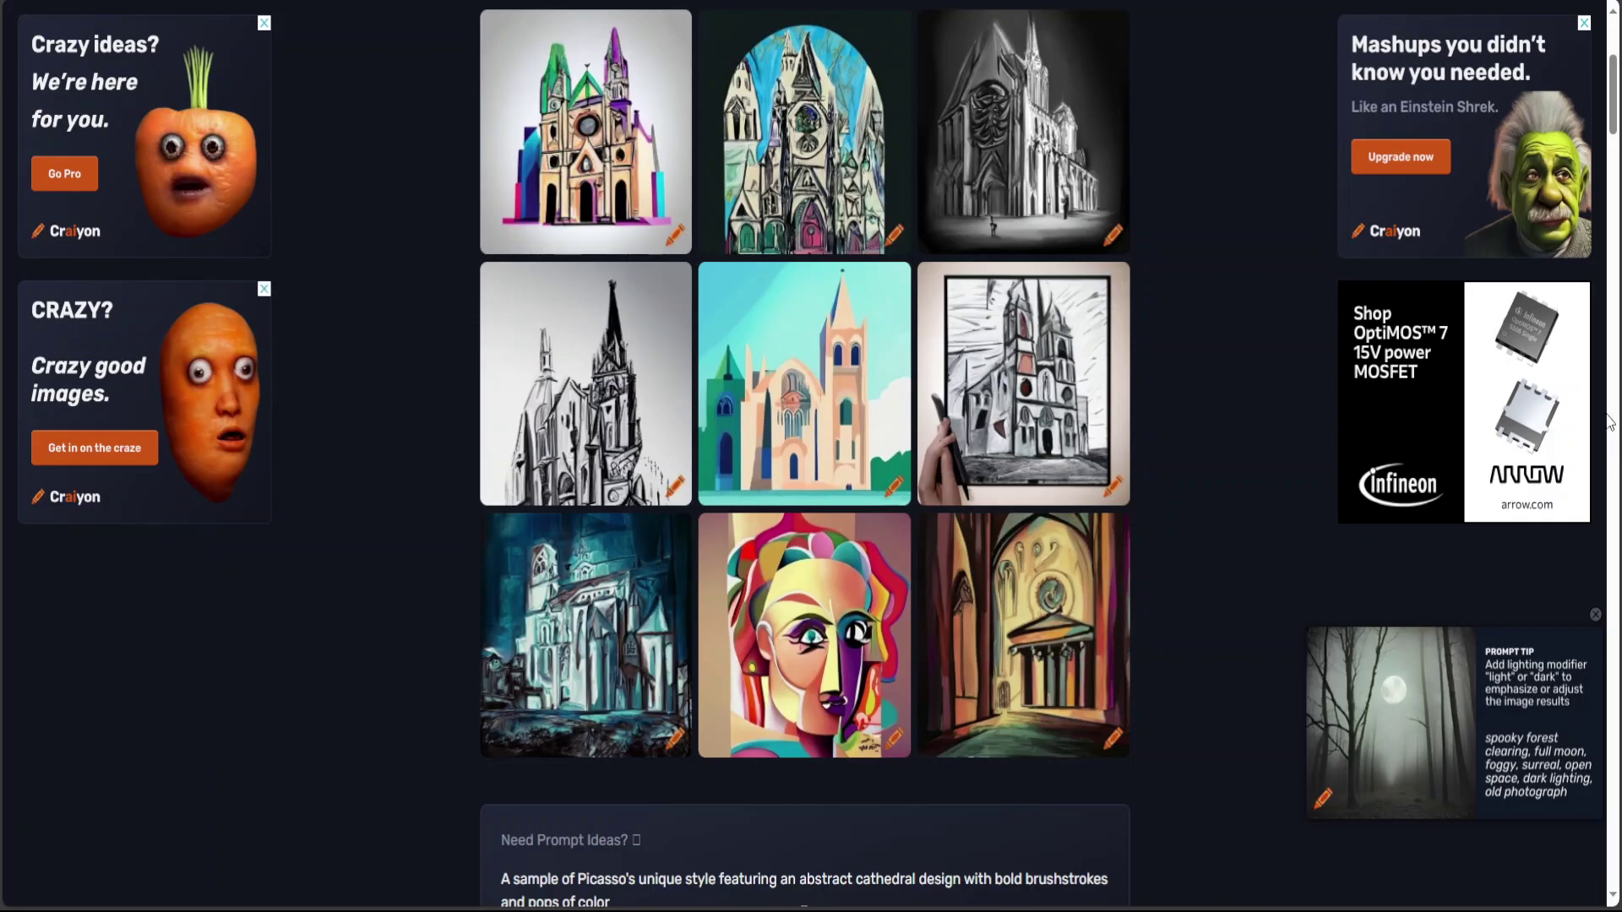
{"action": "left_click_drag", "start_coordinate": [1613, 88], "coordinate": [1616, 55]}
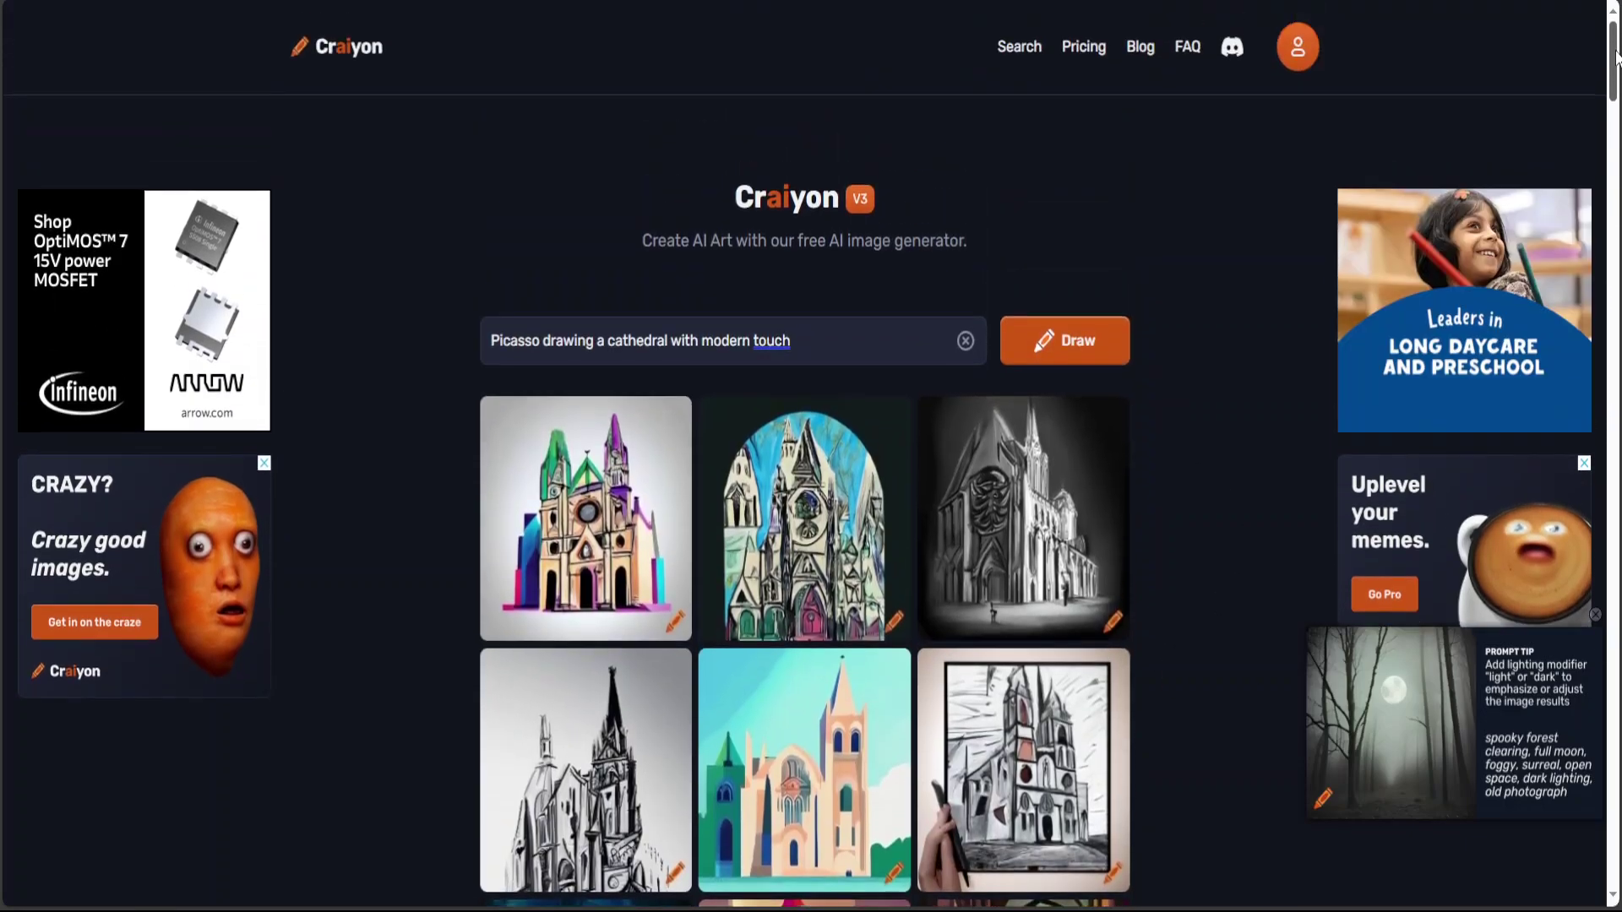
{"action": "left_click_drag", "start_coordinate": [836, 342], "coordinate": [430, 321]}
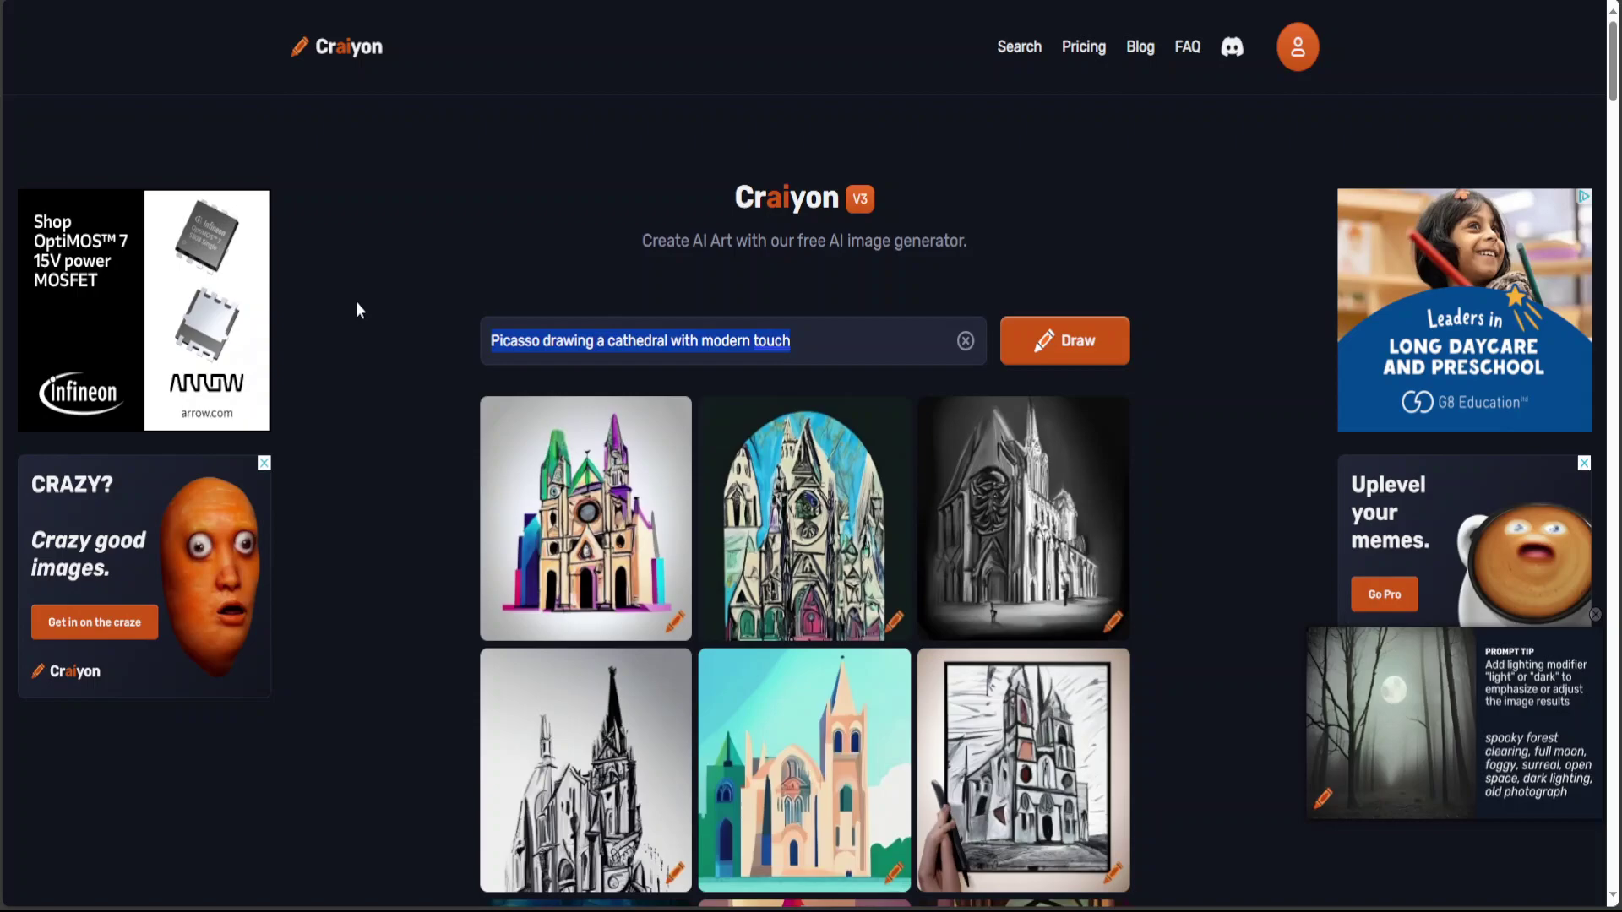
Step: Replace the prompt with 'australian sunbathing at Bondi beach in sydney in hot summer day' and generate
{"action": "type", "text": "australian sunbathing at Bo"}
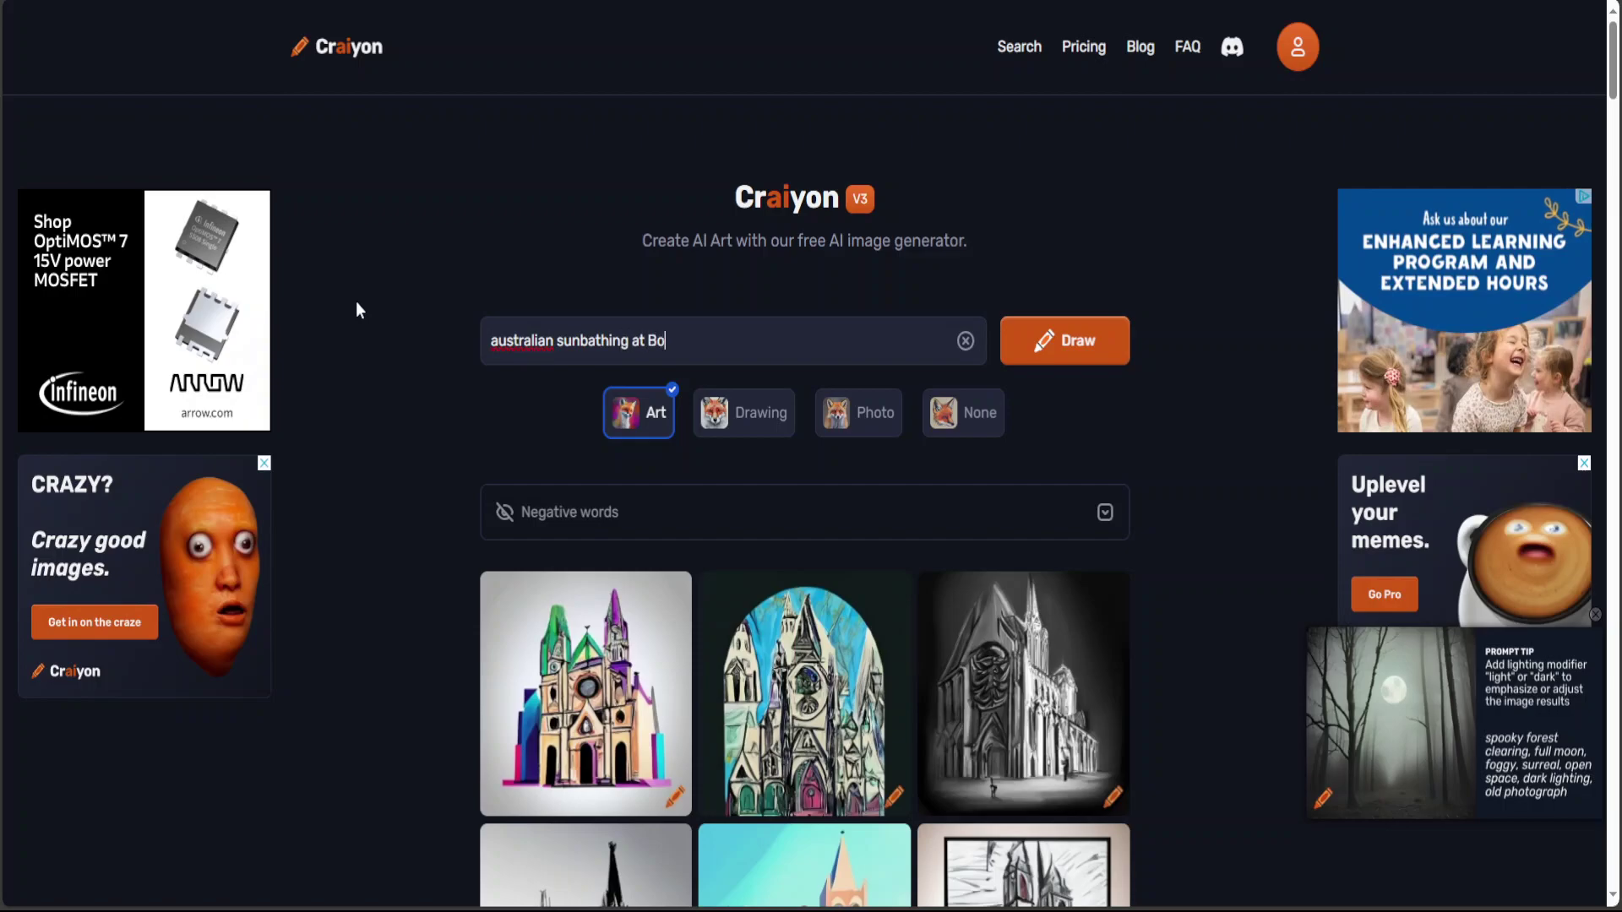
{"action": "type", "text": "ndi beach in sydney in ho"}
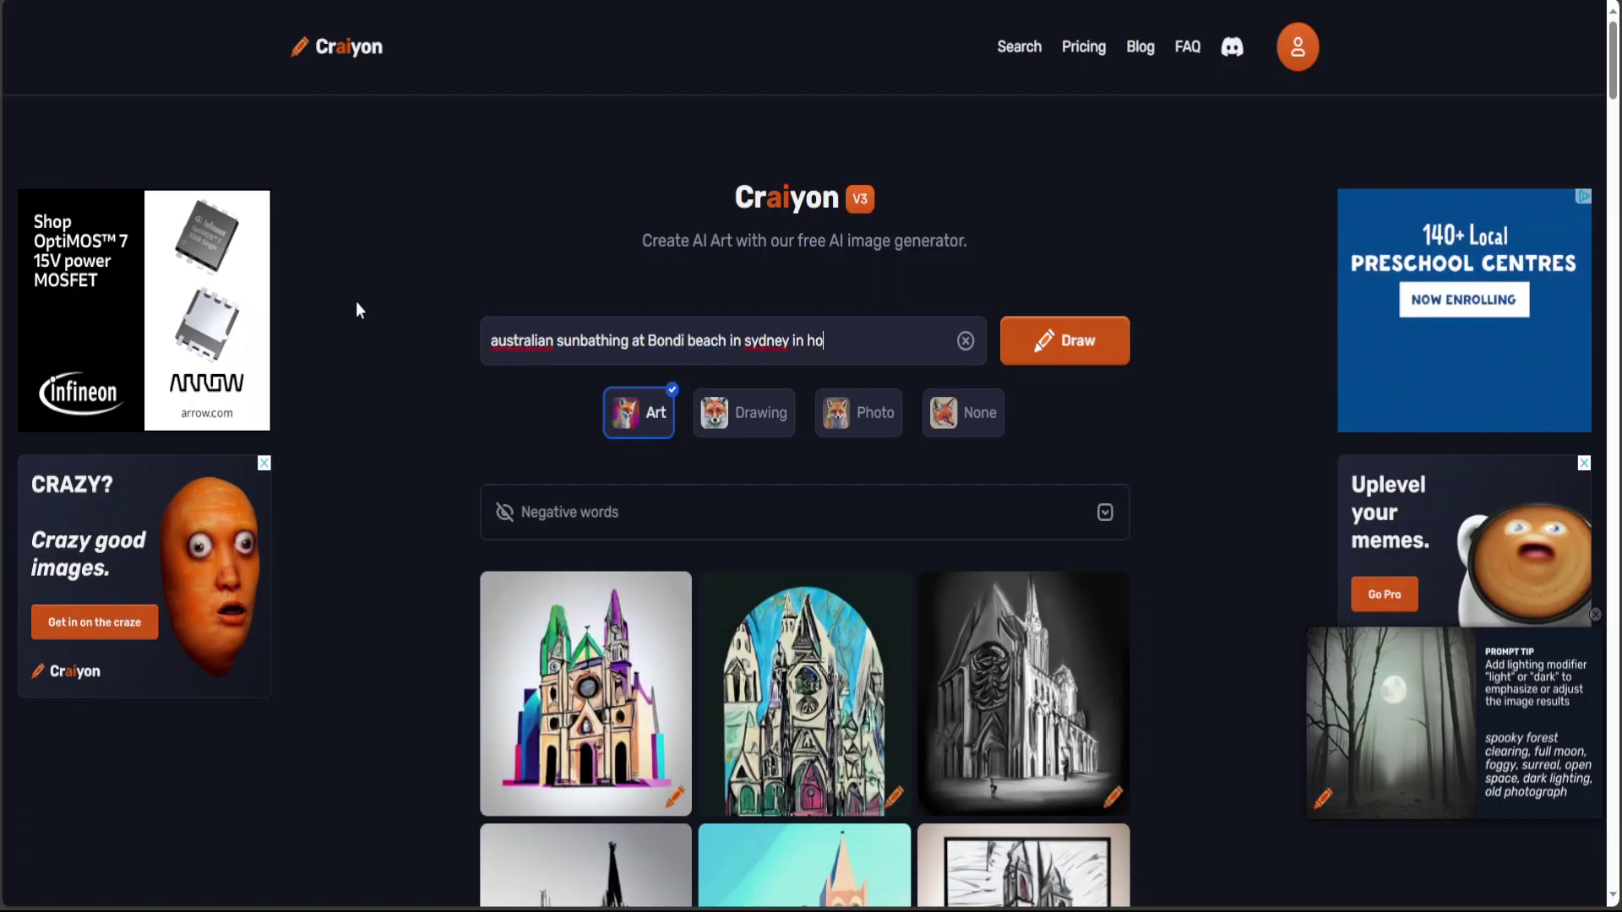
{"action": "type", "text": "t summer day"}
{"action": "key", "text": "Return"}
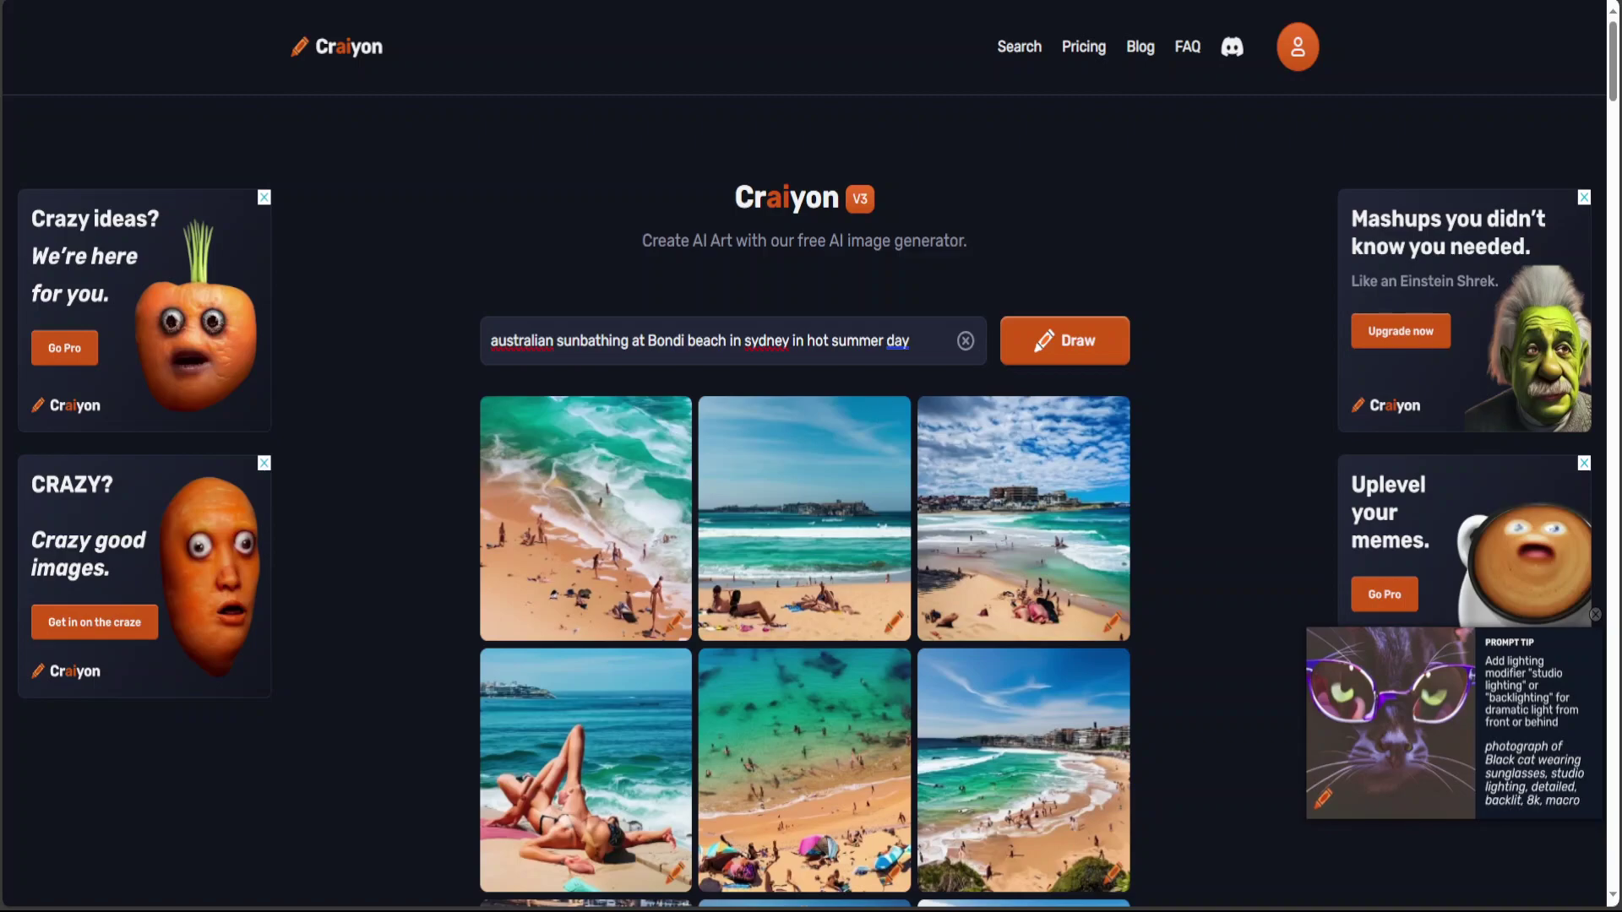
Step: Open the second Bondi beach image and scroll down its details to the T-shirt mockup panel
{"action": "left_click", "coordinate": [772, 502]}
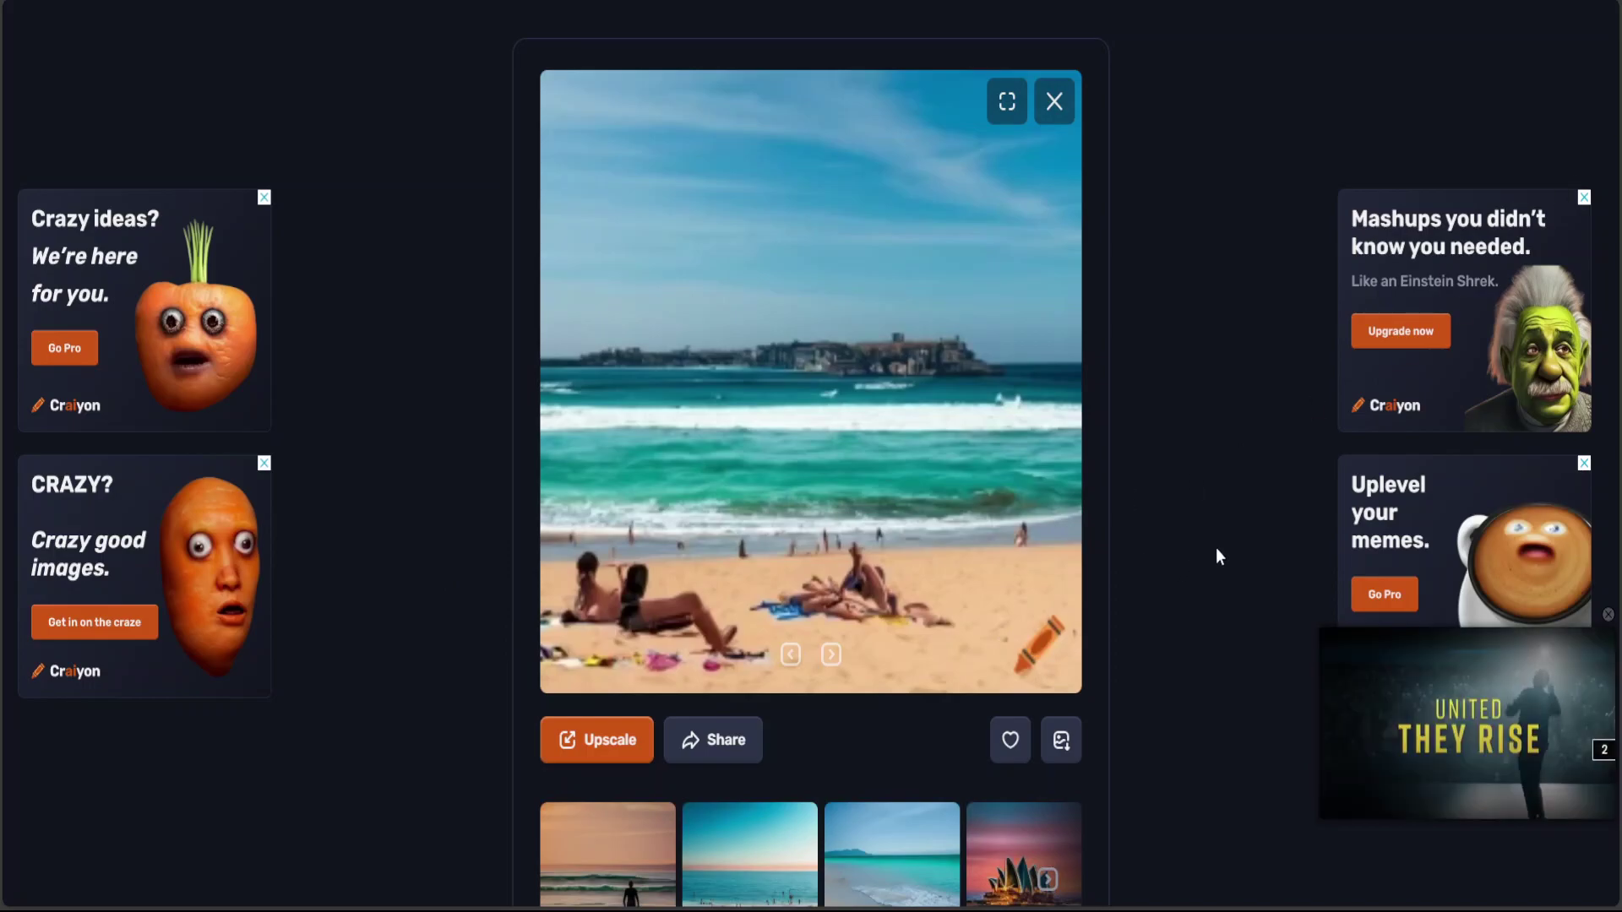
{"action": "scroll", "coordinate": [1213, 573], "scroll_direction": "down", "scroll_amount": 3}
{"action": "scroll", "coordinate": [1200, 558], "scroll_direction": "down", "scroll_amount": 6}
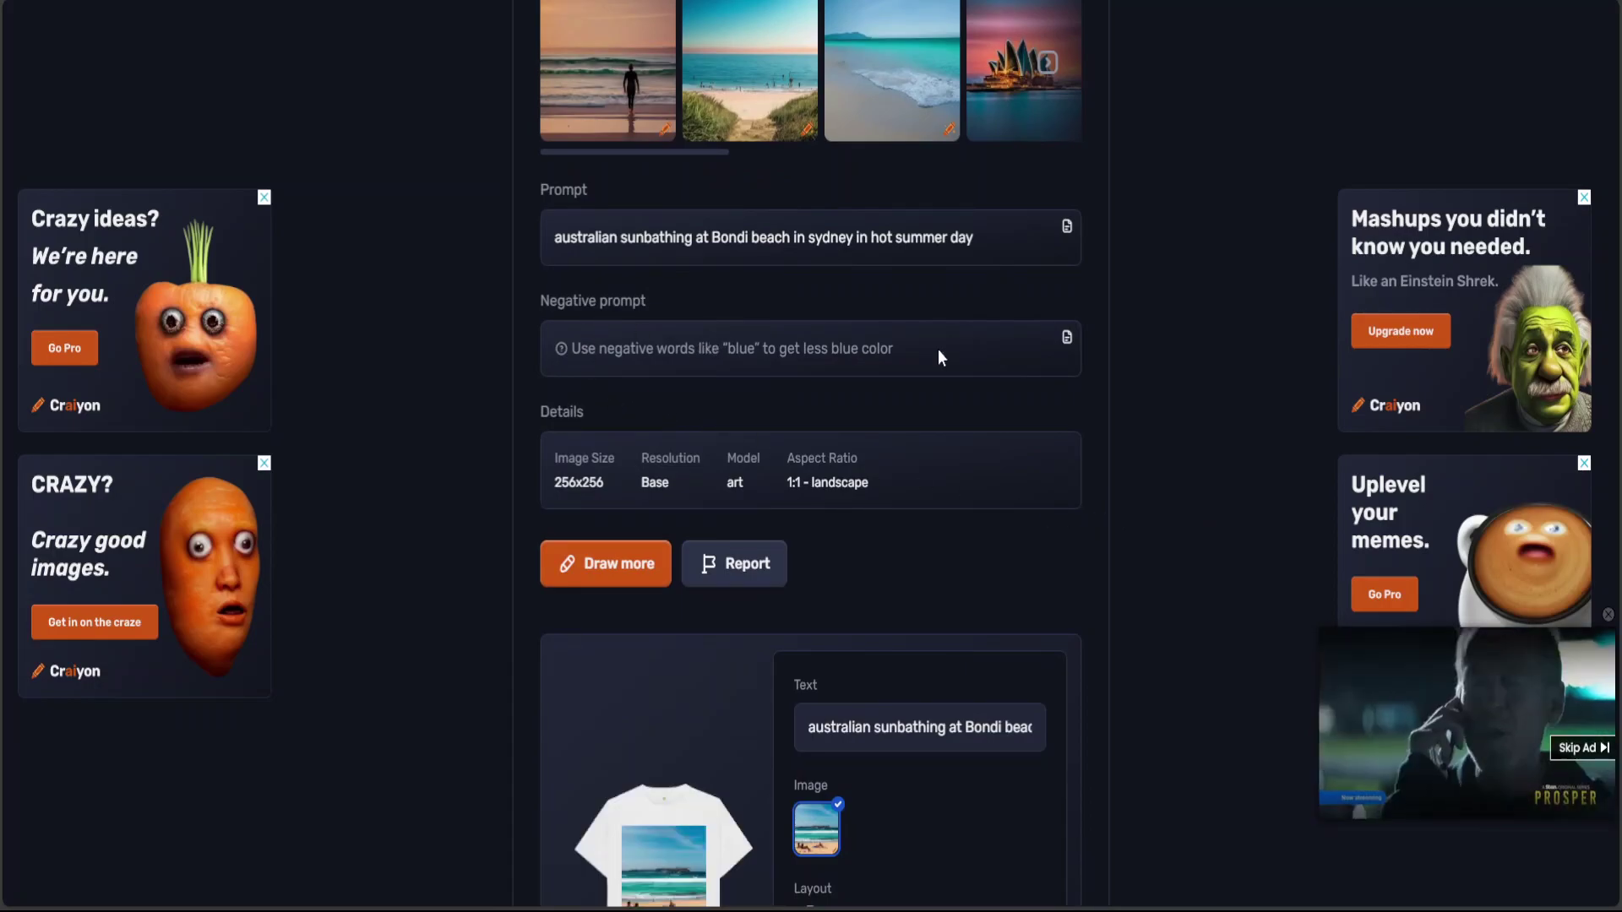
{"action": "scroll", "coordinate": [897, 470], "scroll_direction": "up", "scroll_amount": 2}
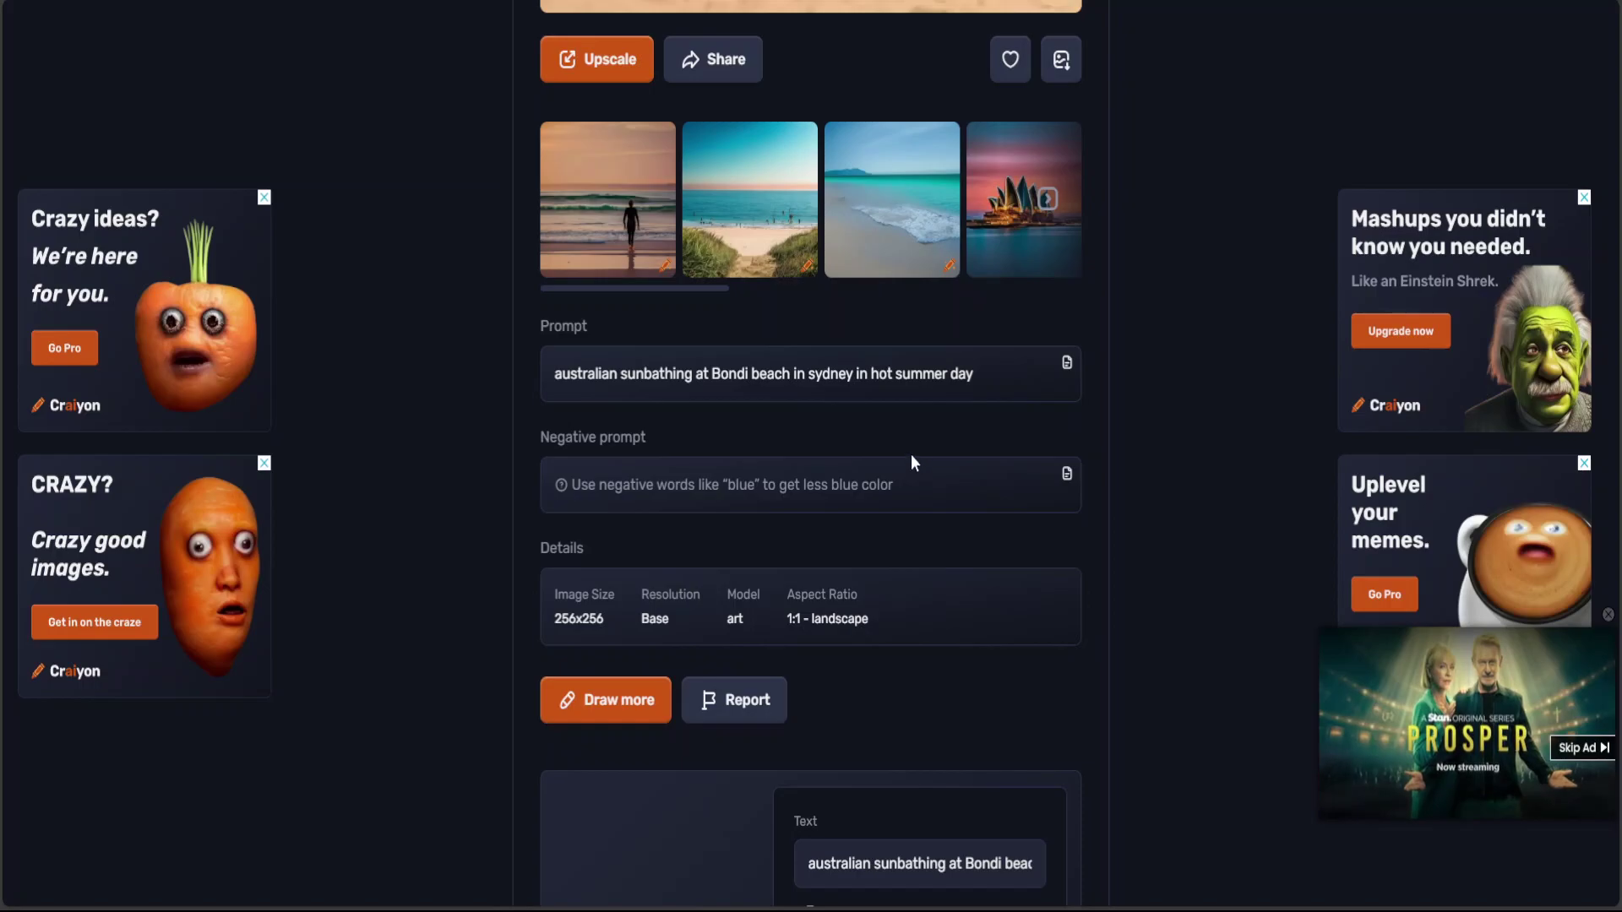
{"action": "scroll", "coordinate": [908, 456], "scroll_direction": "down", "scroll_amount": 6}
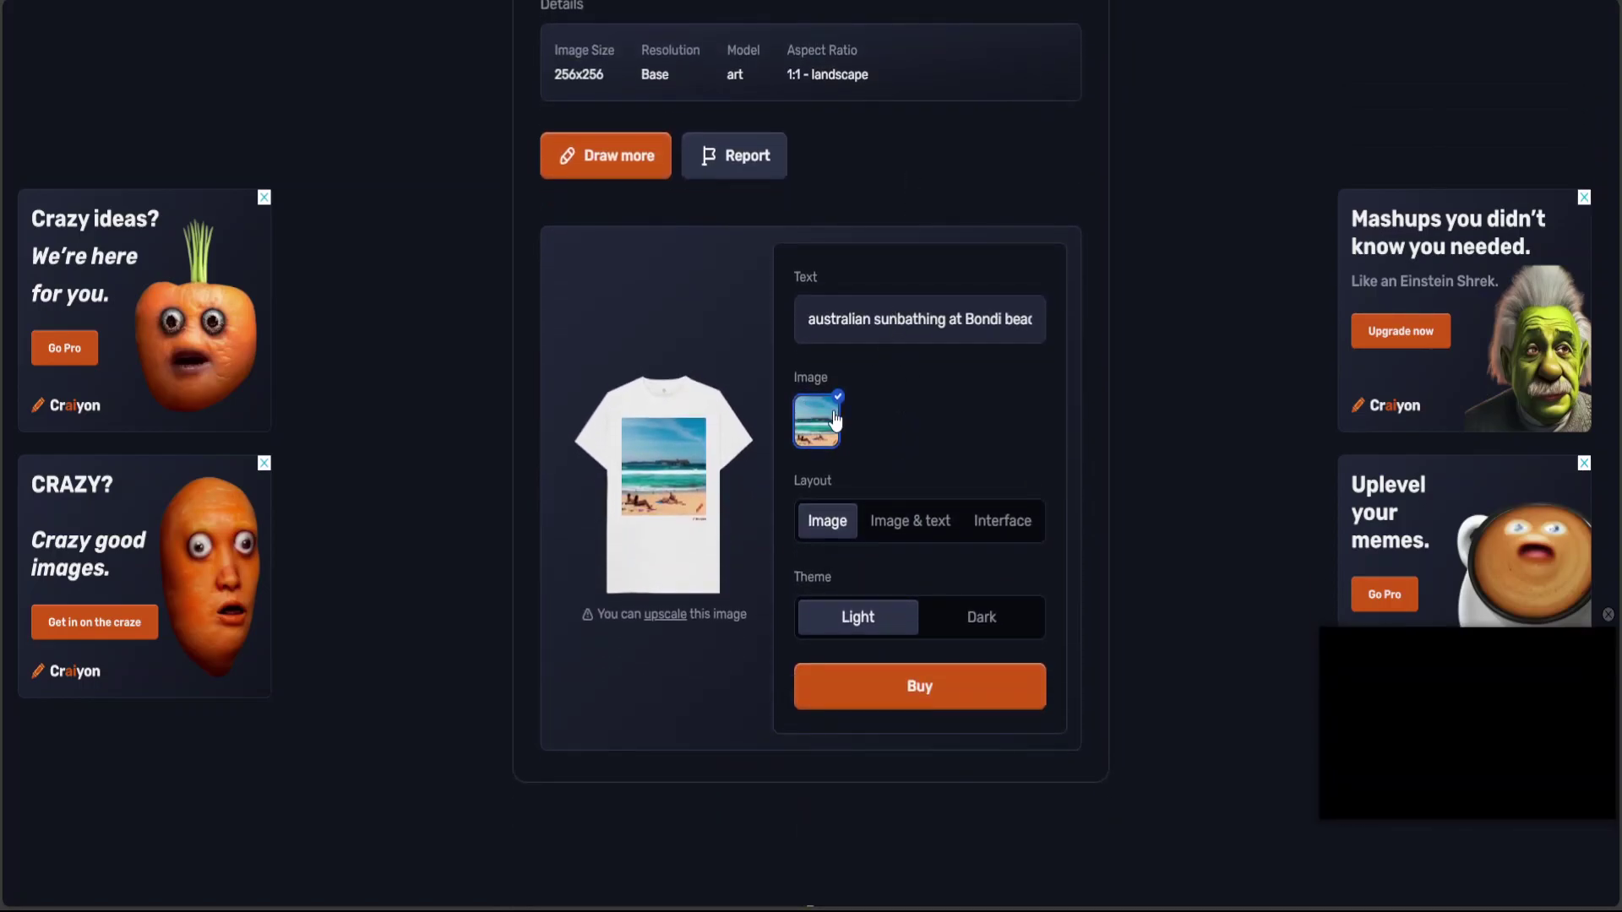
Step: Set the T-shirt mockup to the 'Image & text' layout with the Dark theme
{"action": "left_click", "coordinate": [901, 526]}
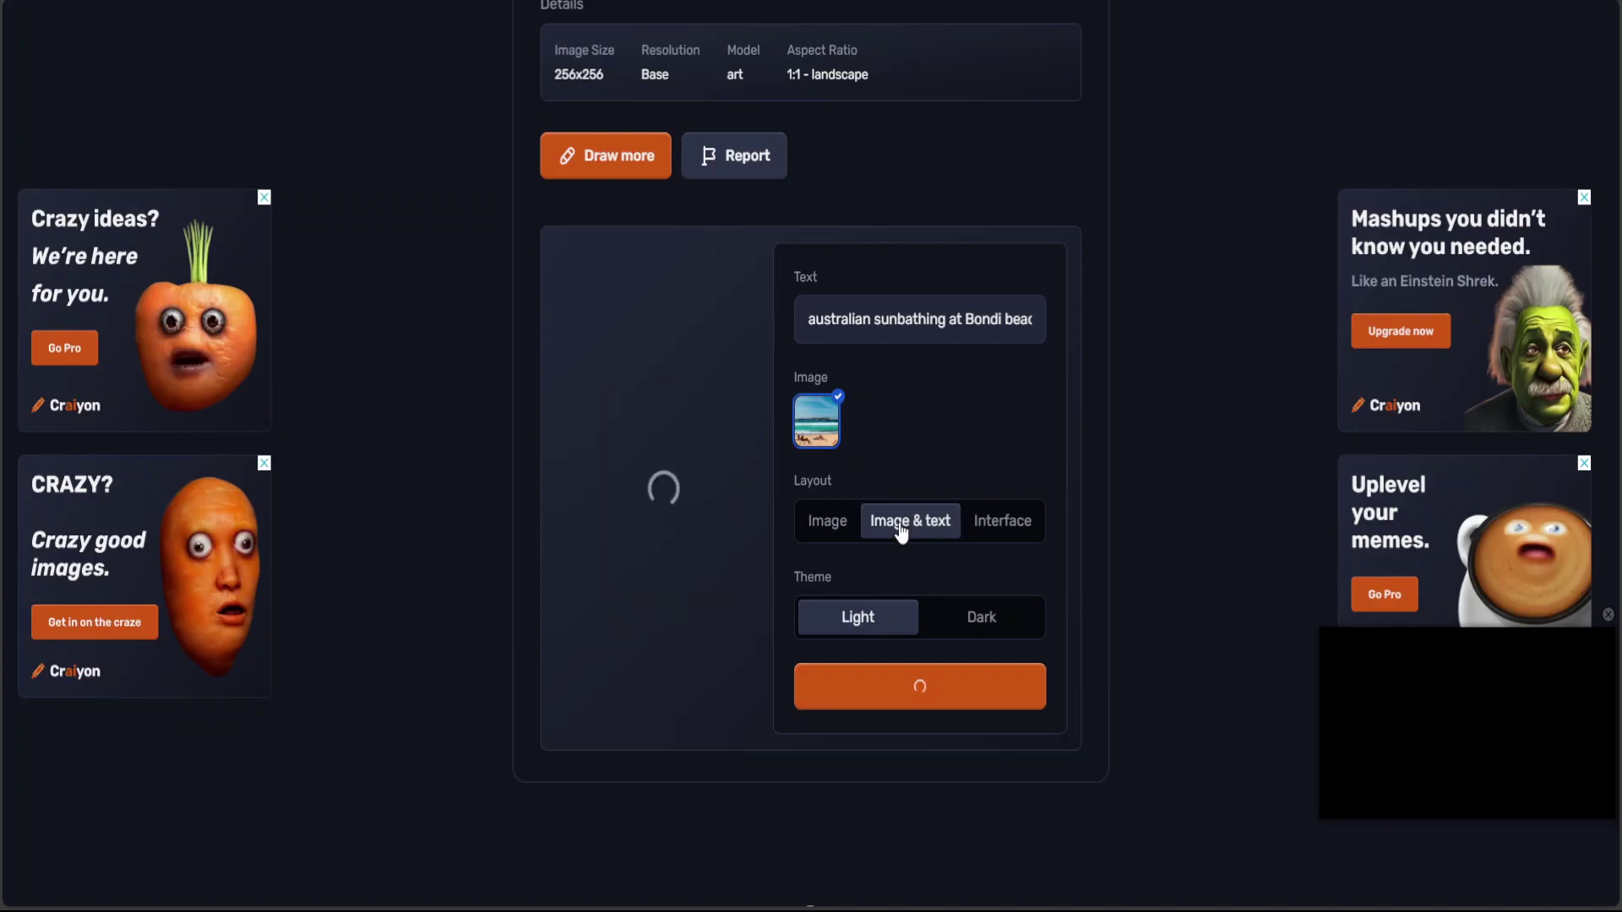
{"action": "left_click", "coordinate": [980, 625]}
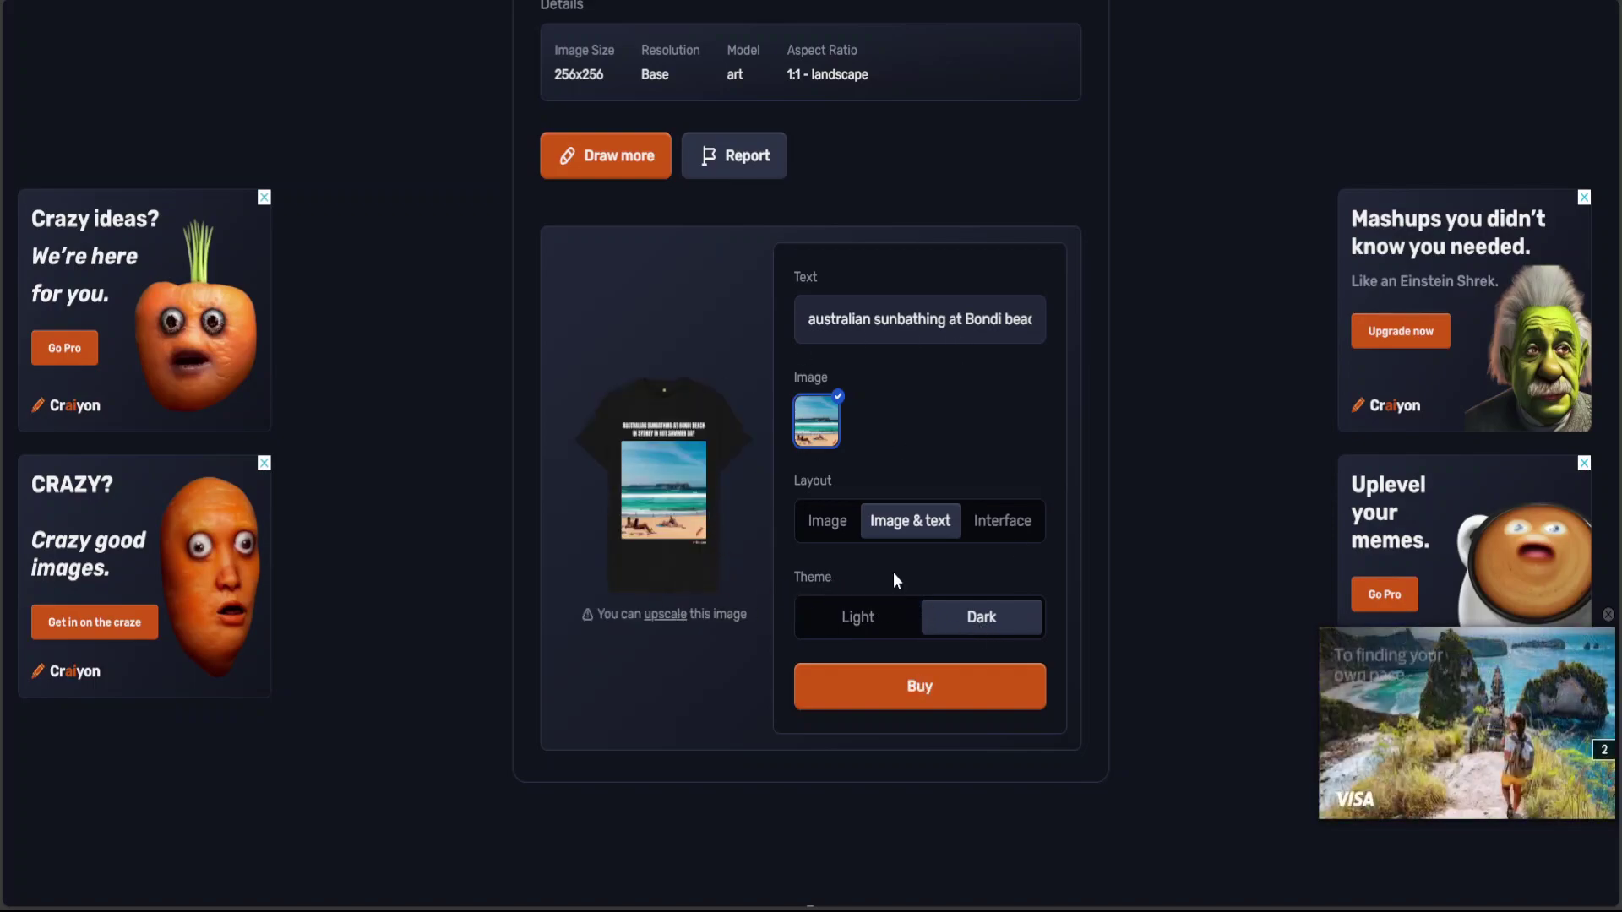
{"action": "scroll", "coordinate": [1236, 377], "scroll_direction": "up", "scroll_amount": 2}
{"action": "scroll", "coordinate": [1237, 378], "scroll_direction": "up", "scroll_amount": 4}
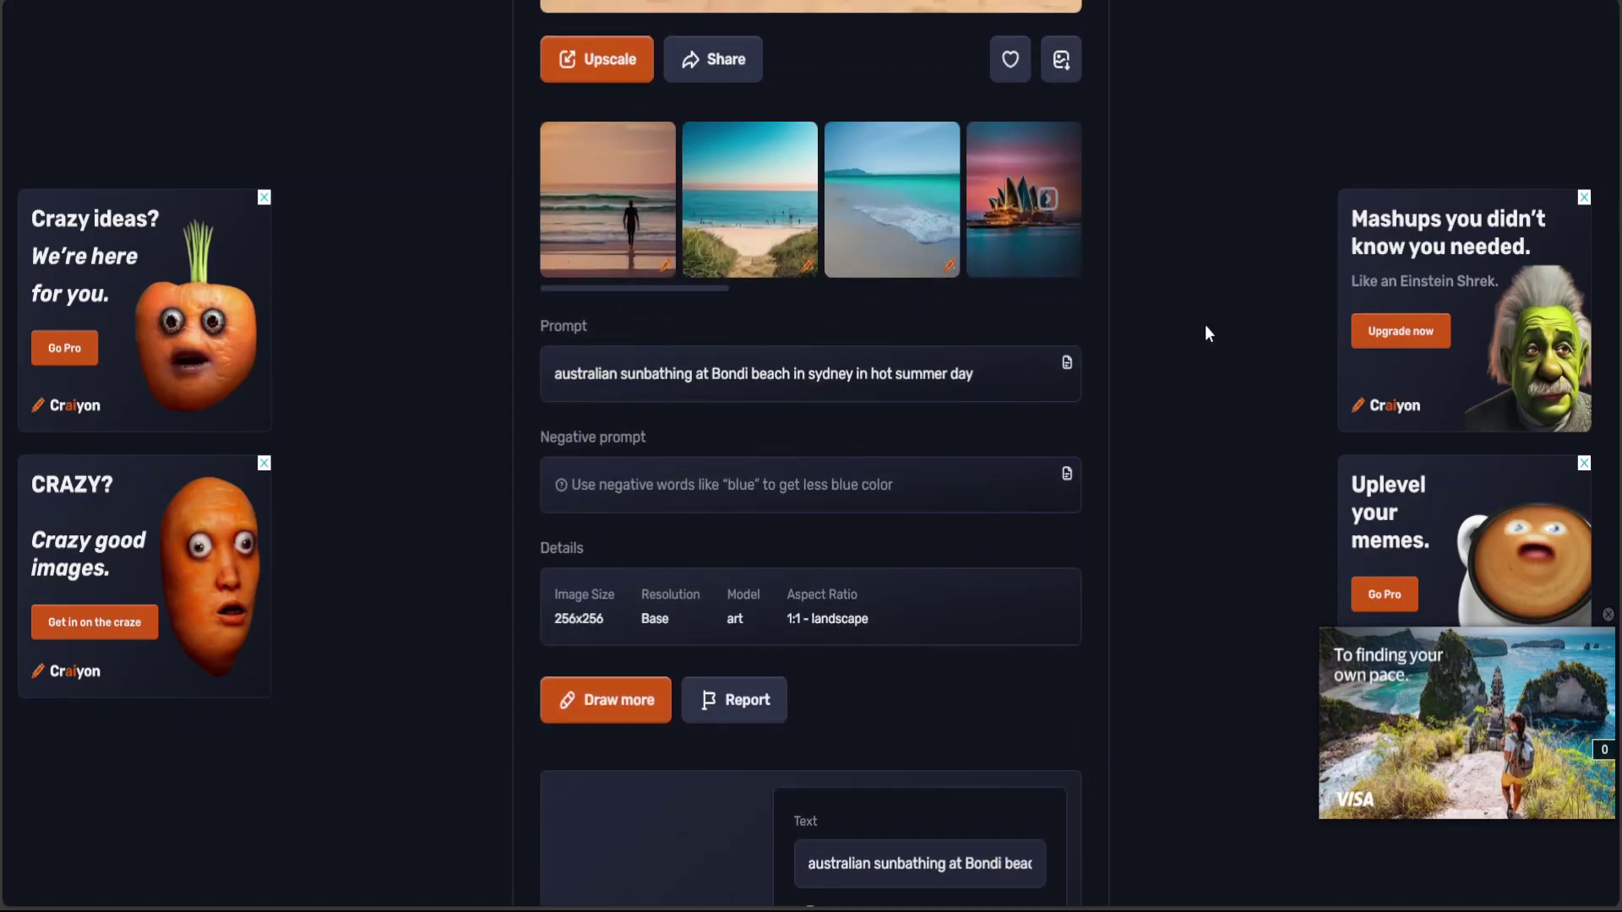
{"action": "scroll", "coordinate": [1204, 323], "scroll_direction": "up", "scroll_amount": 3}
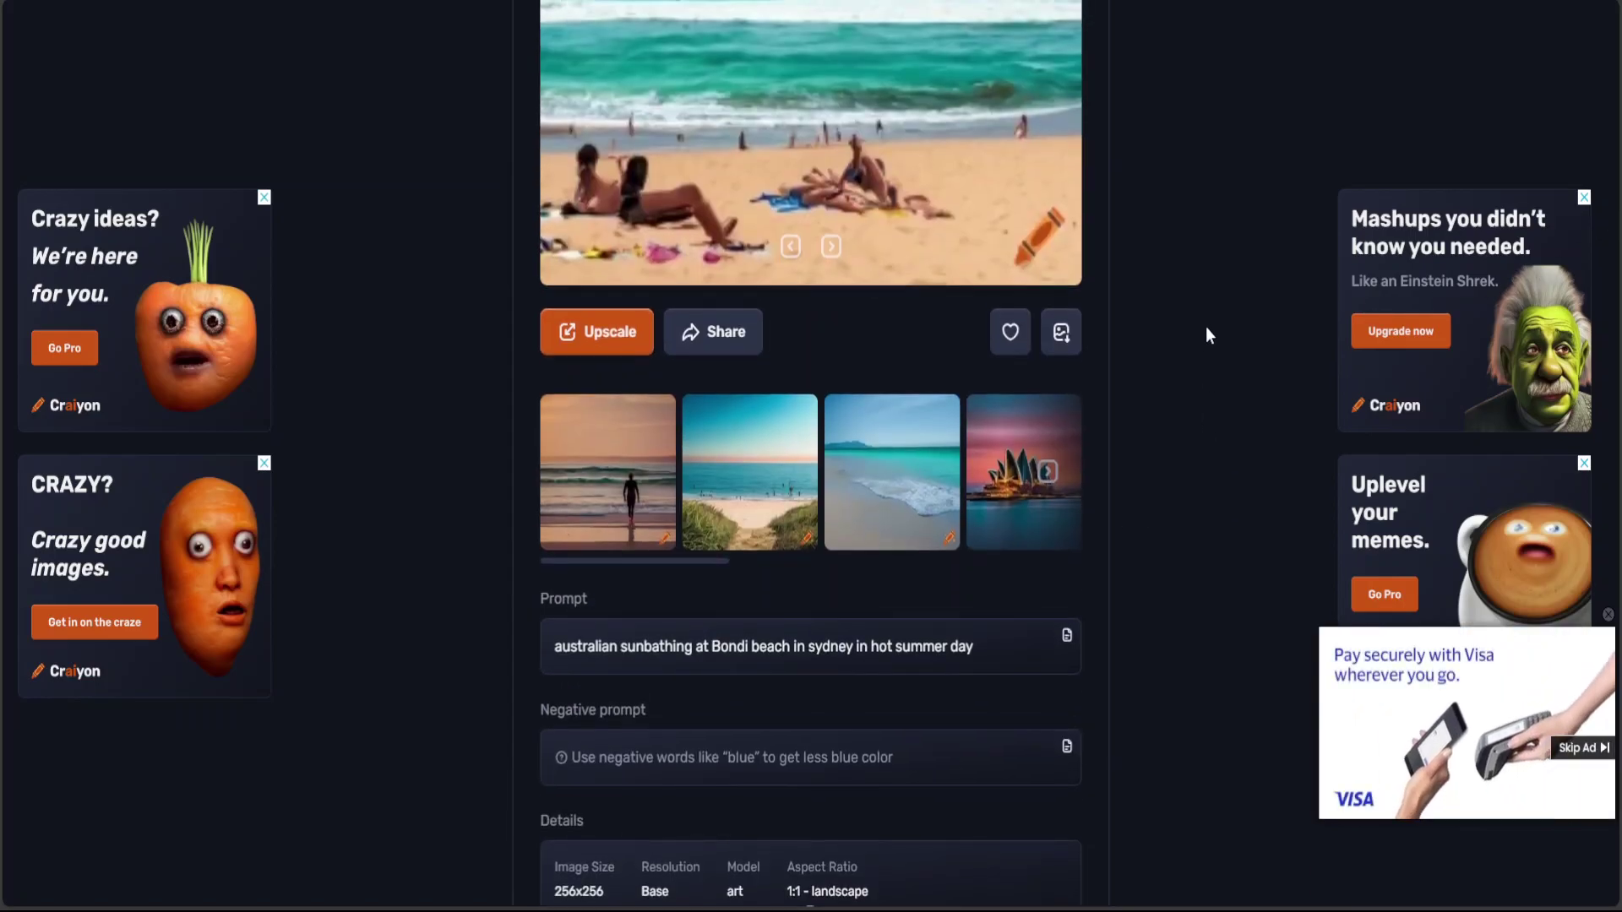
{"action": "scroll", "coordinate": [1207, 330], "scroll_direction": "up", "scroll_amount": 2}
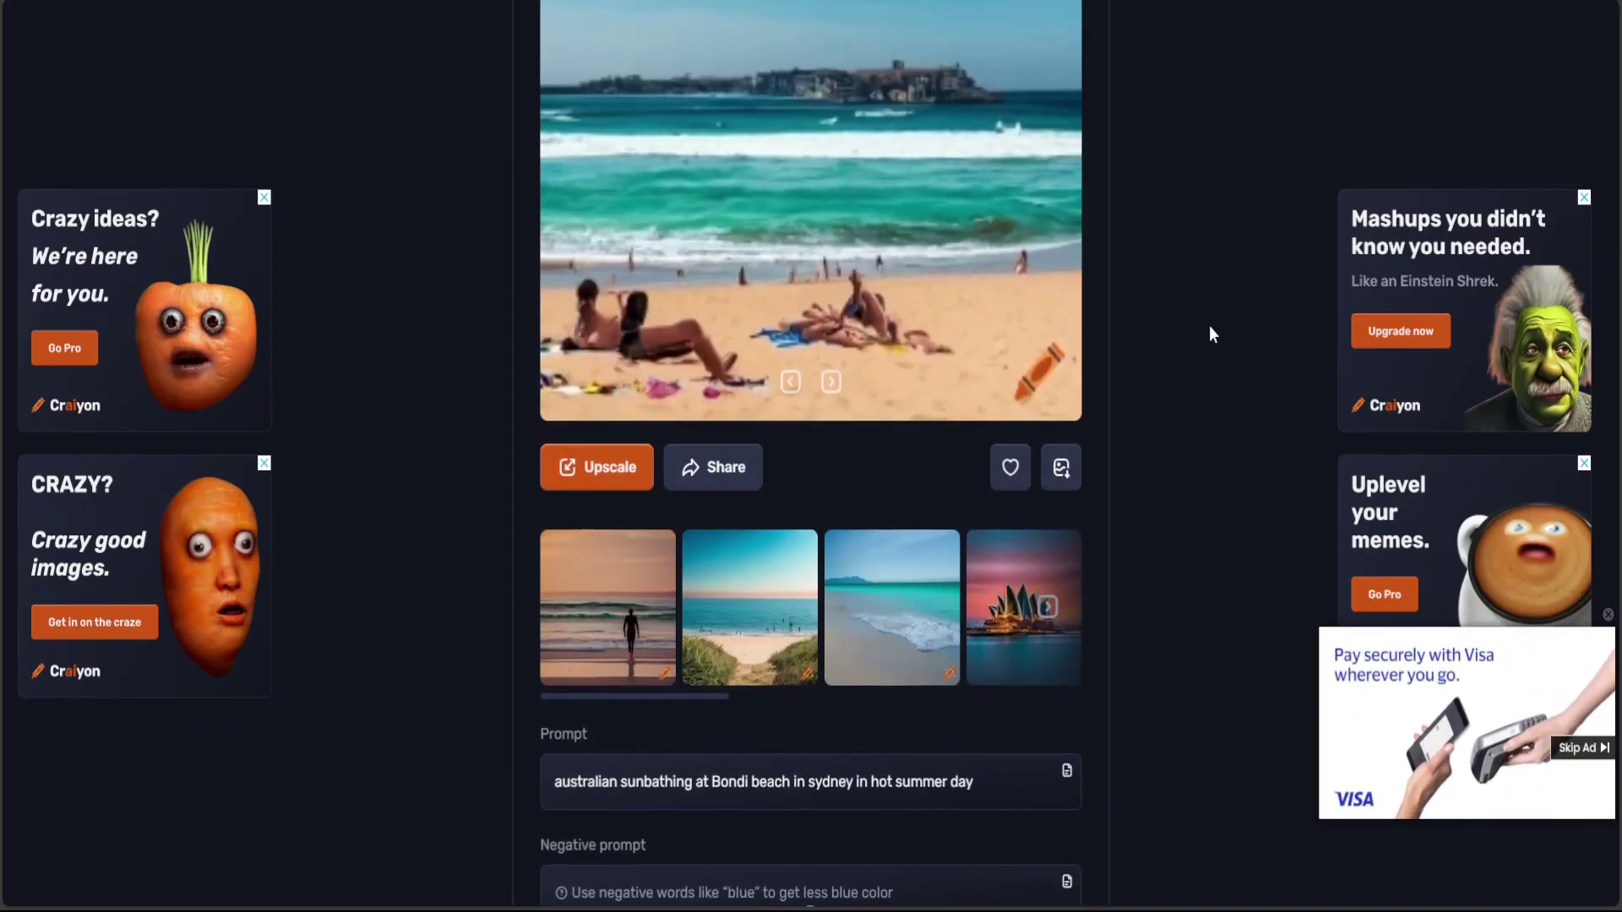
{"action": "left_click", "coordinate": [869, 303]}
{"action": "left_click", "coordinate": [1087, 778]}
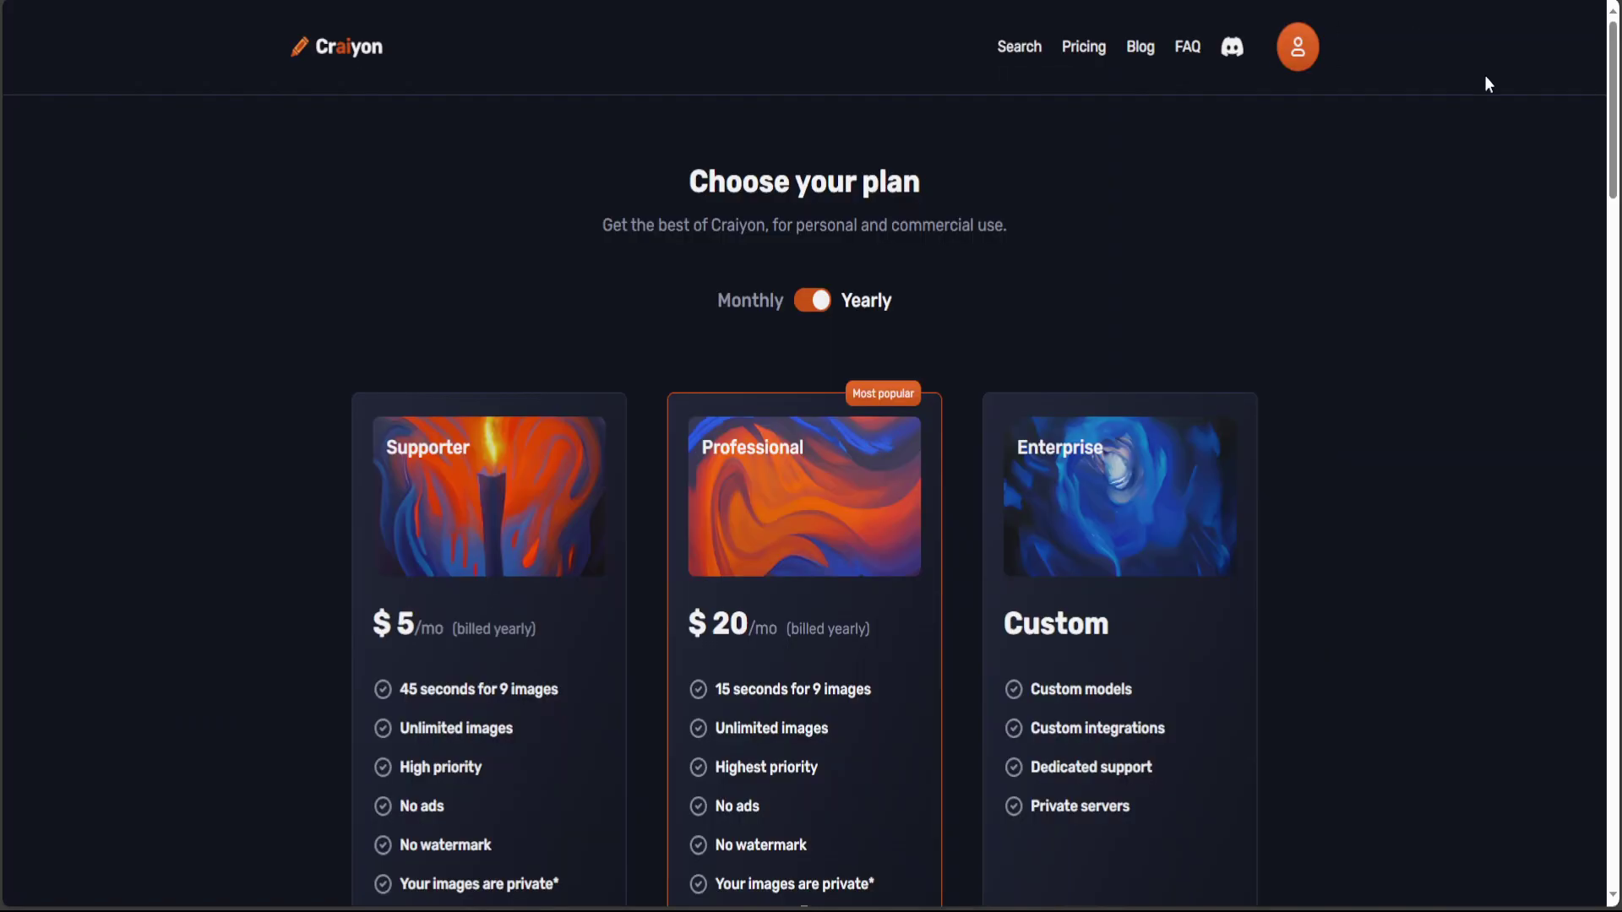
Step: Scroll the pricing page down to the plans' Upgrade buttons
{"action": "left_click_drag", "start_coordinate": [1615, 147], "coordinate": [1617, 212]}
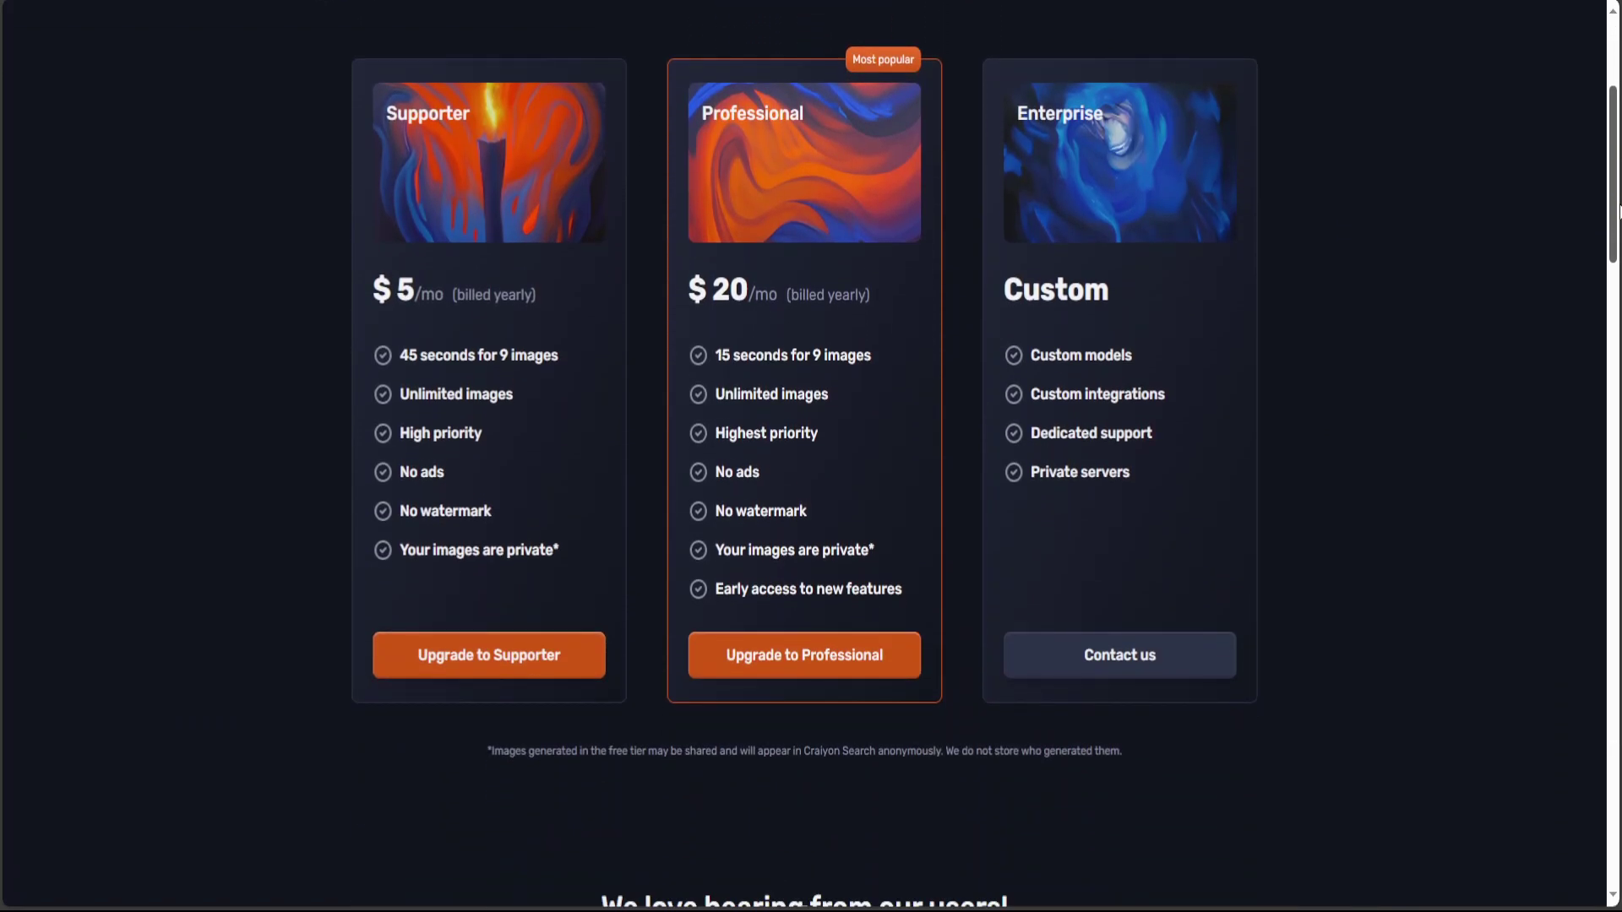